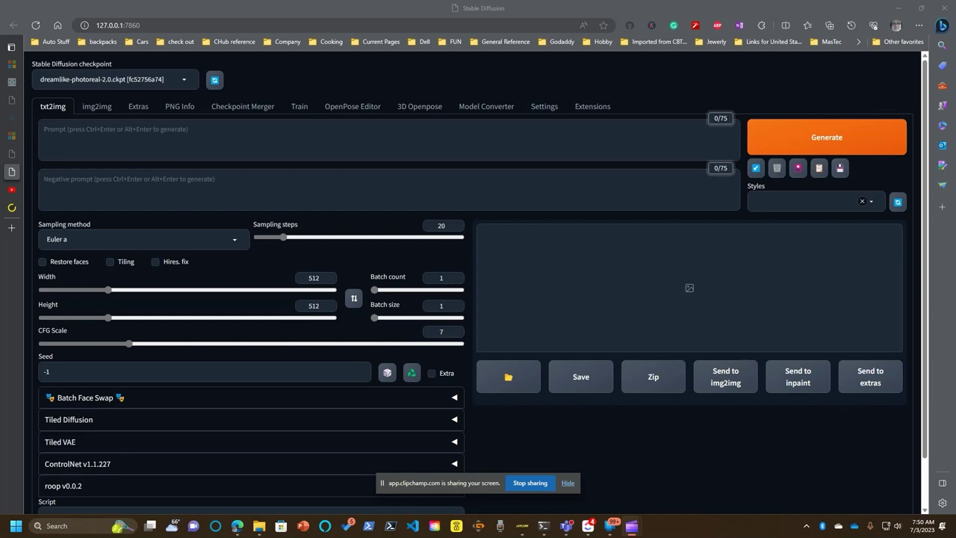
- Look over the installed extensions, then bring up Settings at the Saving images/grids section
{"action": "left_click", "coordinate": [587, 109]}
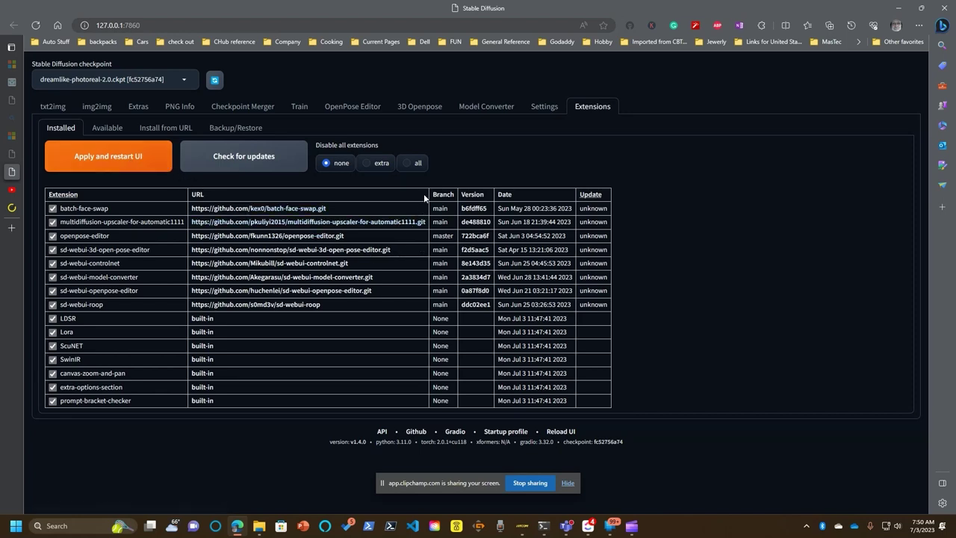
{"action": "left_click", "coordinate": [530, 115]}
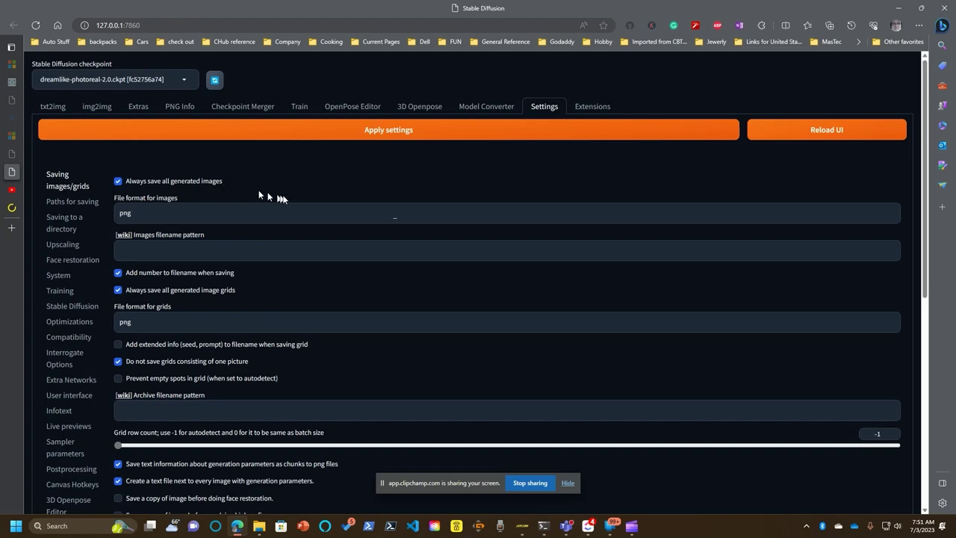
- Scroll through the Saving images/grids options, leaving the png image and grid formats unchanged
{"action": "scroll", "coordinate": [236, 206], "scroll_direction": "down", "scroll_amount": 2}
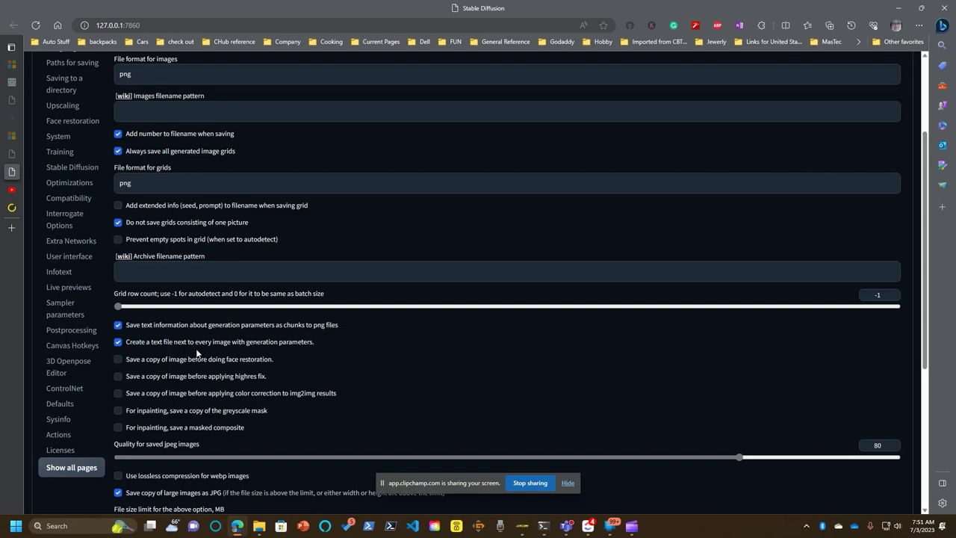
{"action": "scroll", "coordinate": [197, 352], "scroll_direction": "up", "scroll_amount": 3}
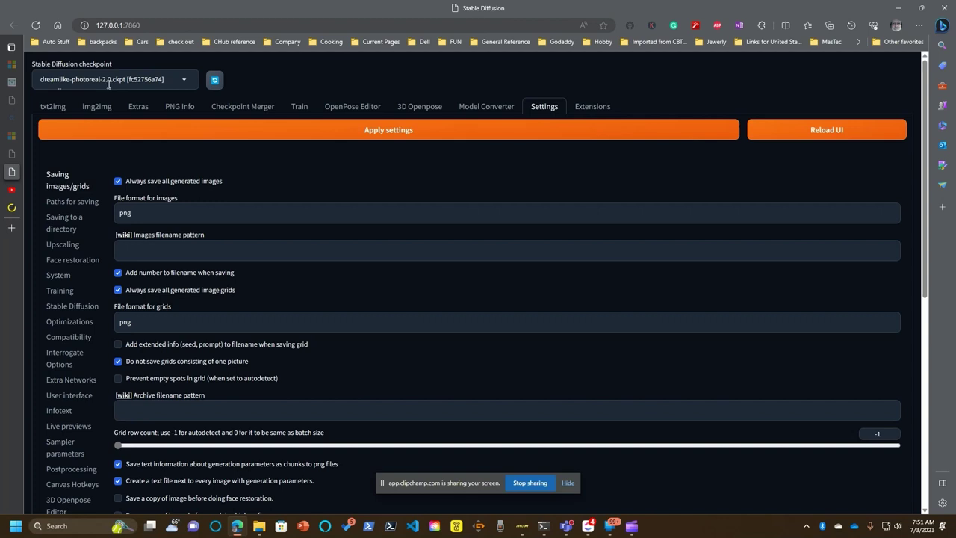
{"action": "left_click", "coordinate": [55, 110]}
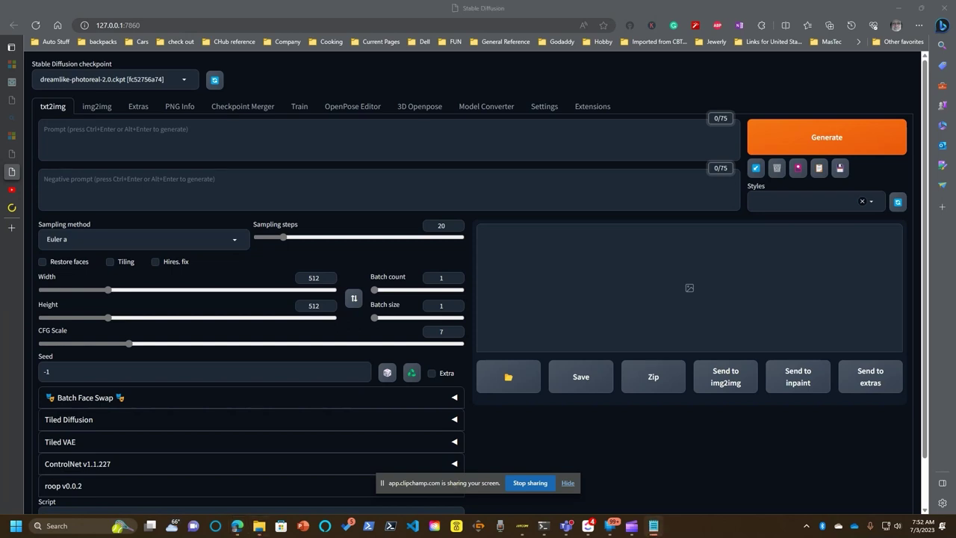
{"action": "left_click_drag", "start_coordinate": [74, 193], "coordinate": [446, 108]}
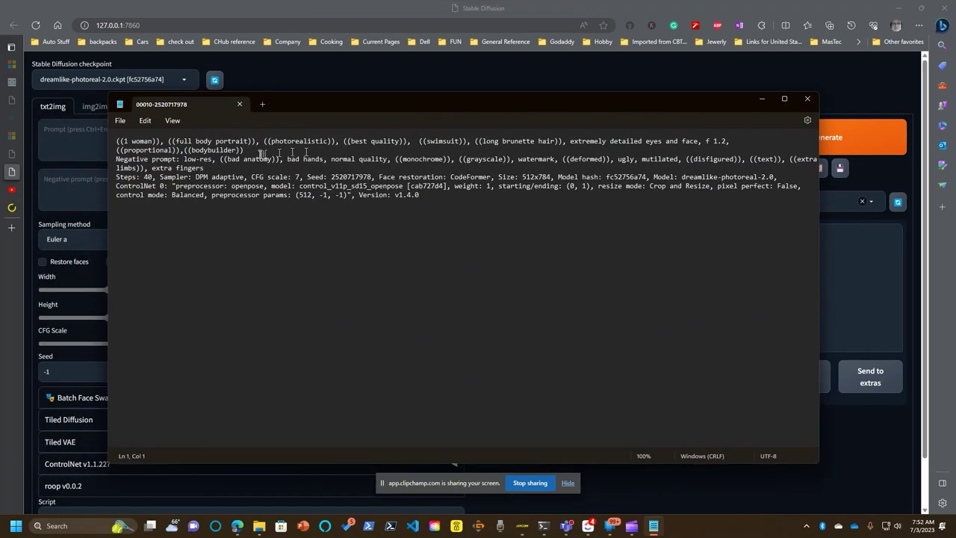
{"action": "left_click_drag", "start_coordinate": [258, 149], "coordinate": [107, 144]}
{"action": "left_click", "coordinate": [95, 140]}
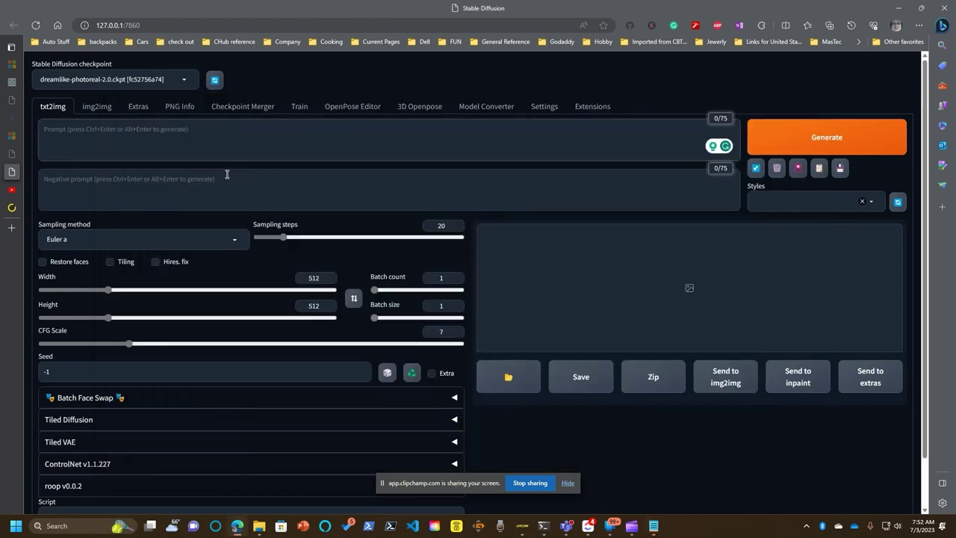
- Undo the accidental edit to the Notepad prompt text and go back to the web UI page
{"action": "key", "text": "alt+Tab"}
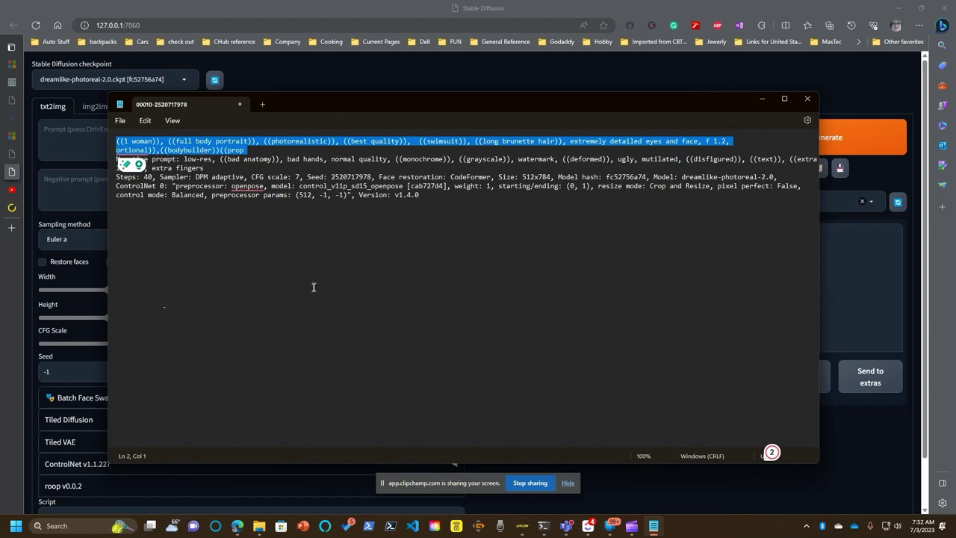
{"action": "key", "text": "ctrl+z"}
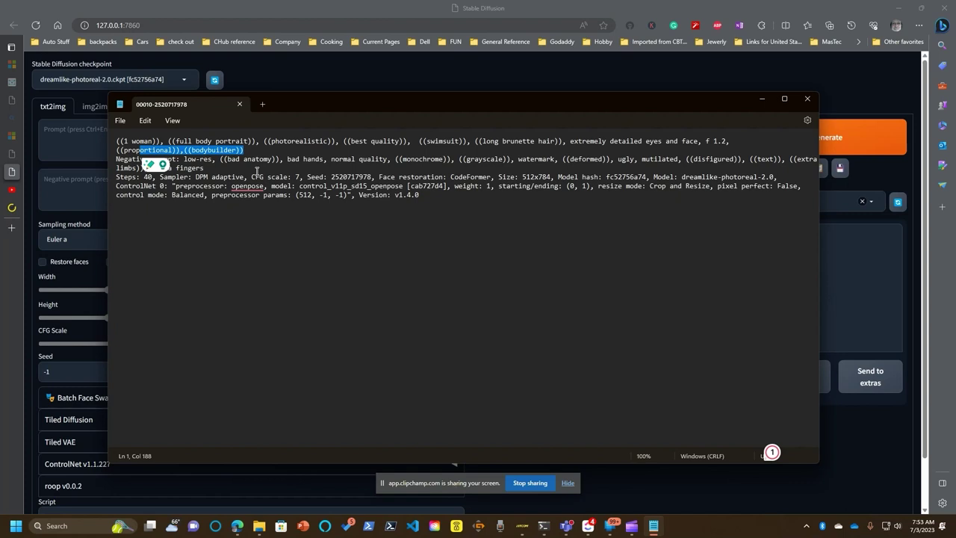
{"action": "left_click", "coordinate": [257, 171]}
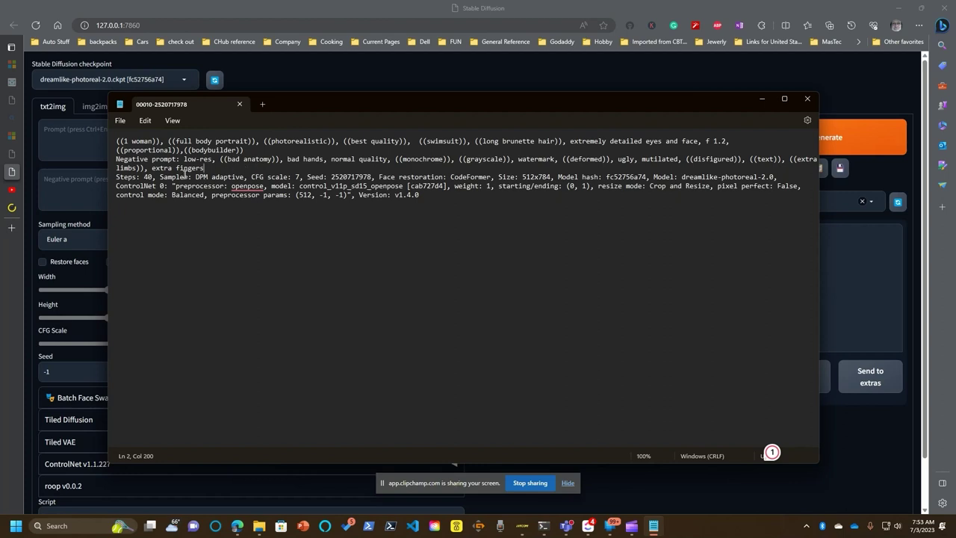
{"action": "left_click", "coordinate": [82, 192]}
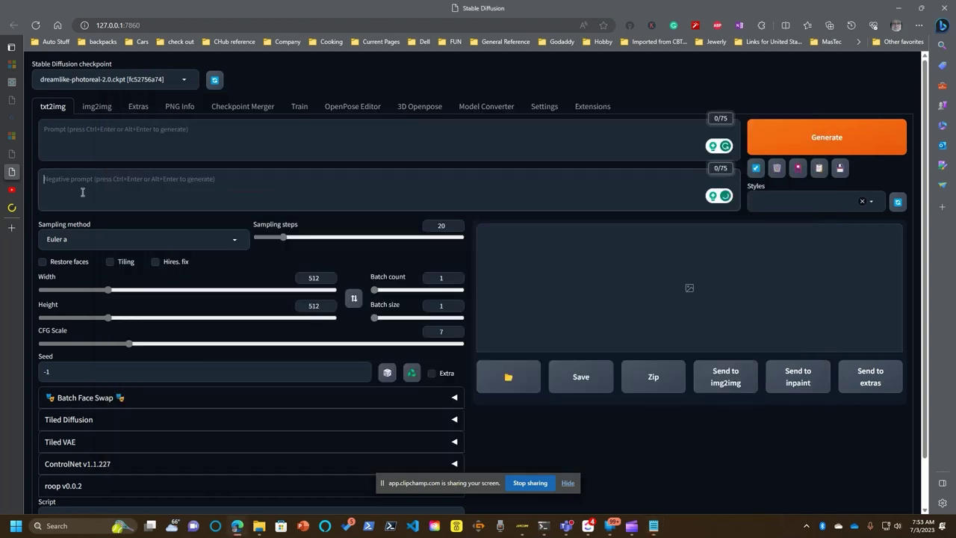
{"action": "key", "text": "alt+Tab"}
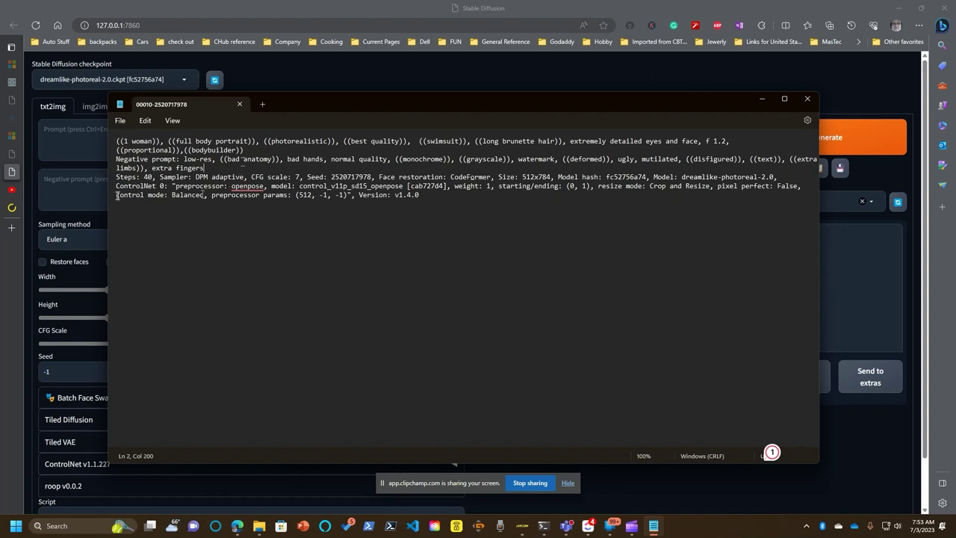
{"action": "mouse_move", "coordinate": [249, 183]}
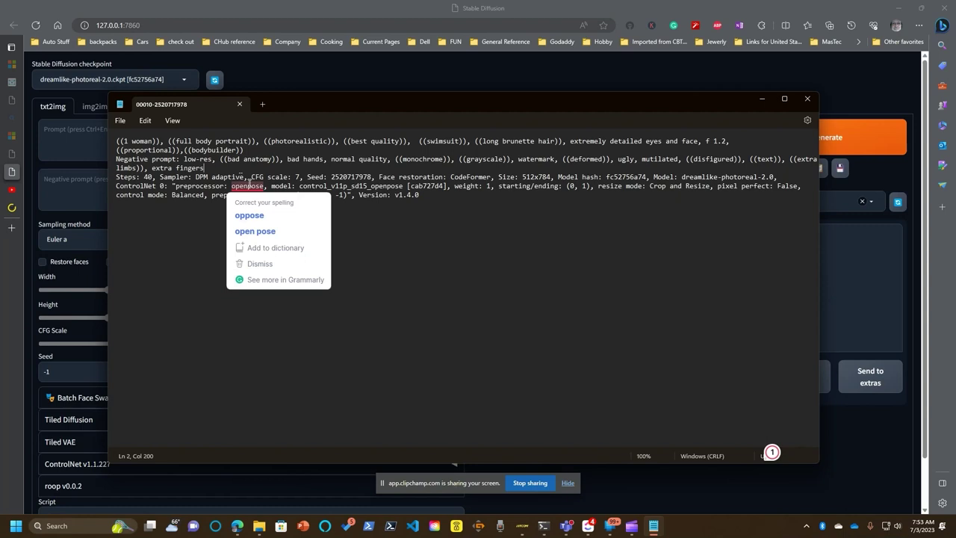
{"action": "left_click", "coordinate": [458, 250]}
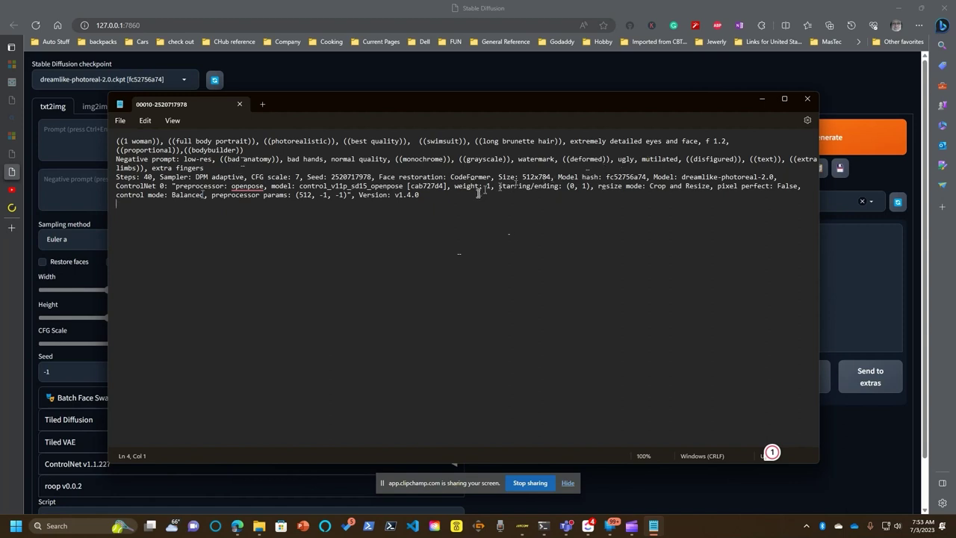
{"action": "double_click", "coordinate": [359, 179]}
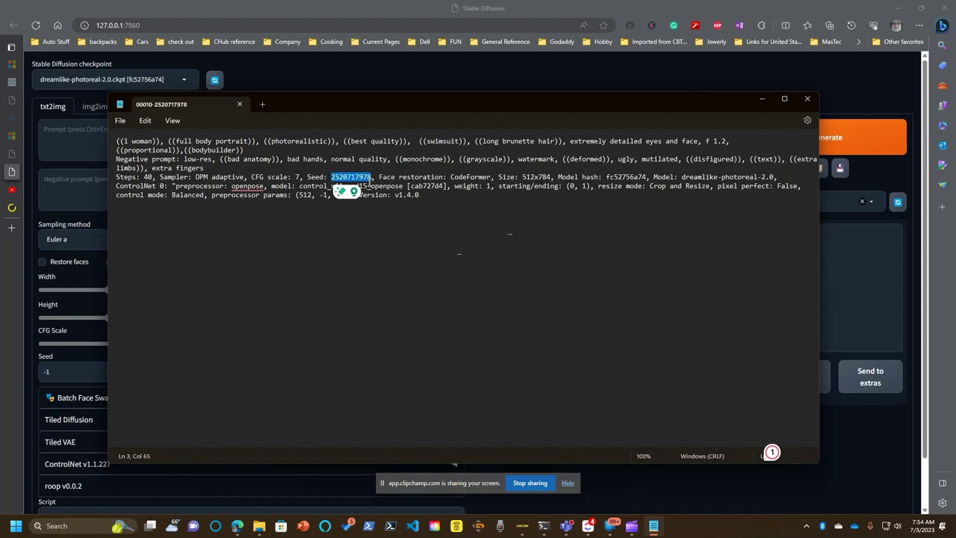
{"action": "left_click", "coordinate": [807, 103]}
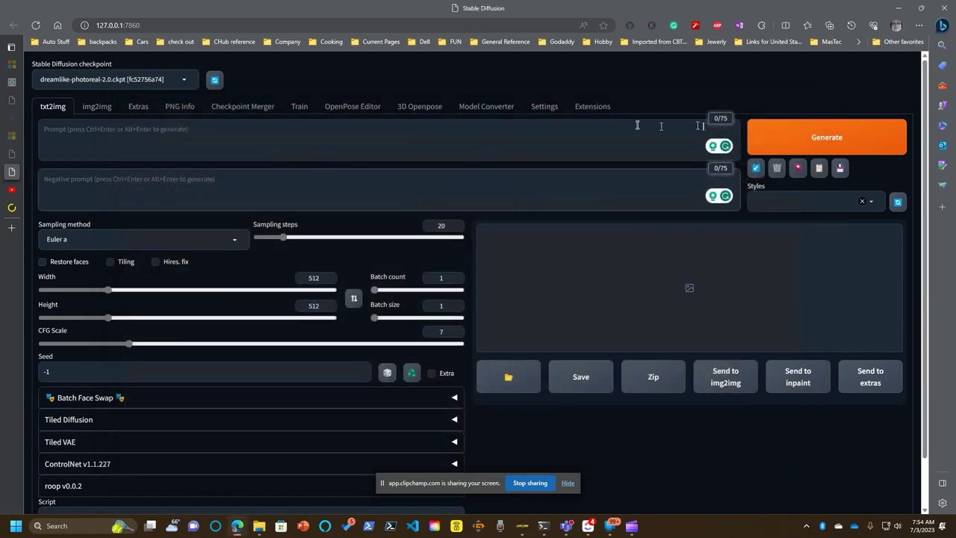
- Switch txt2img to the DPM adaptive sampler with 40 sampling steps and Restore faces on
{"action": "left_click", "coordinate": [224, 239]}
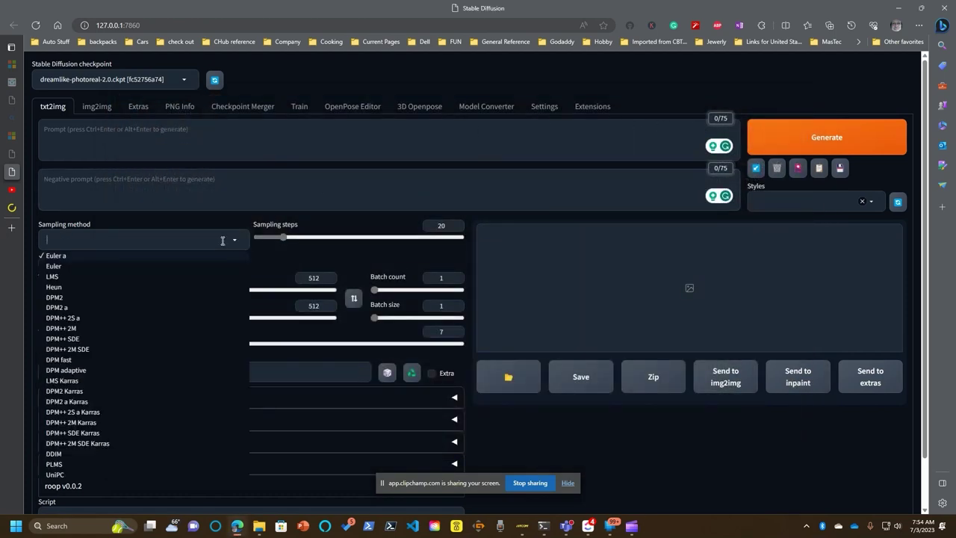
{"action": "left_click", "coordinate": [102, 369]}
{"action": "left_click", "coordinate": [60, 263]}
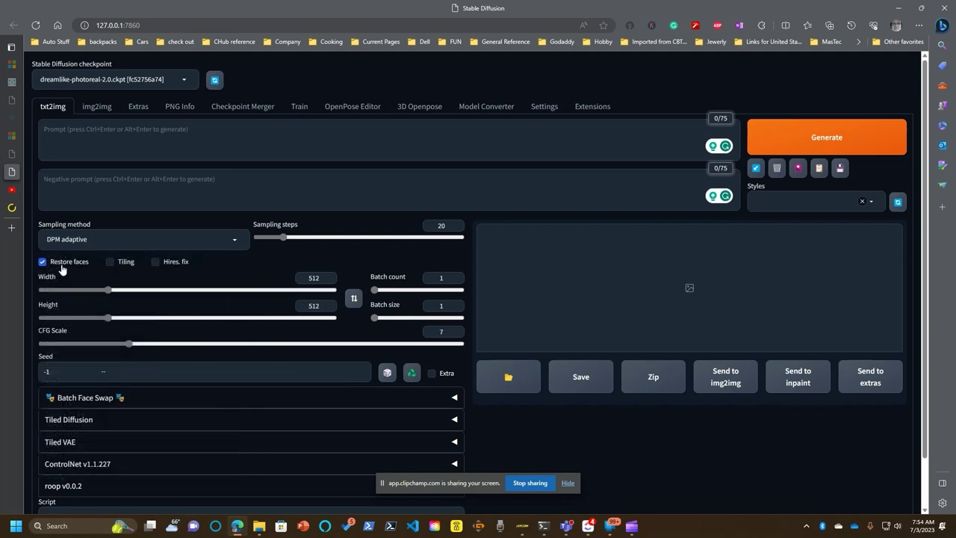
{"action": "double_click", "coordinate": [445, 226]}
{"action": "type", "text": "40"}
{"action": "scroll", "coordinate": [279, 386], "scroll_direction": "down", "scroll_amount": 1}
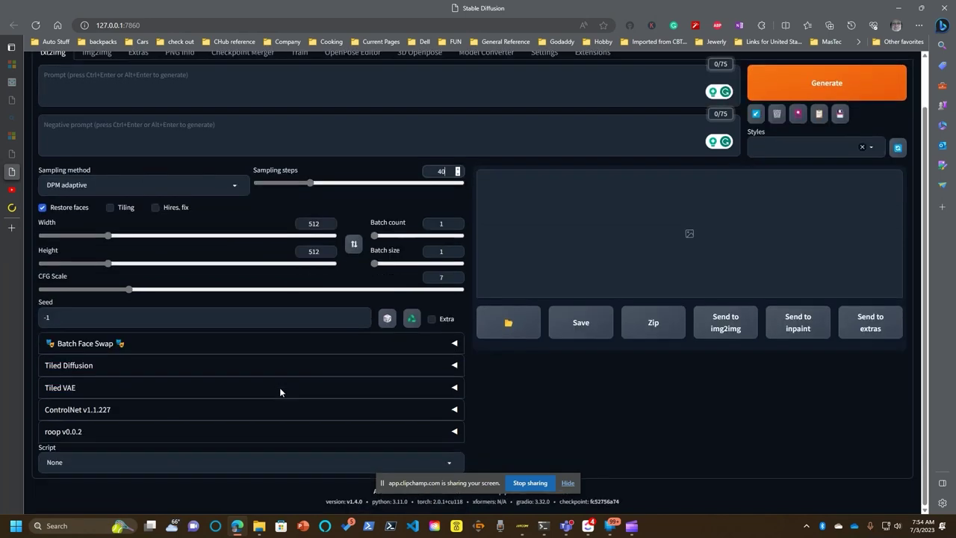
{"action": "left_click", "coordinate": [123, 436]}
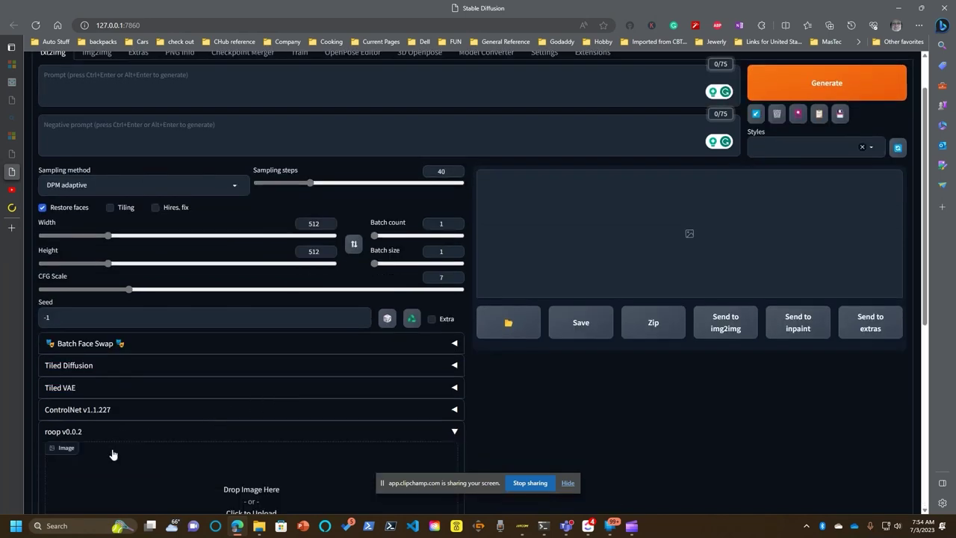
{"action": "scroll", "coordinate": [114, 448], "scroll_direction": "down", "scroll_amount": 2}
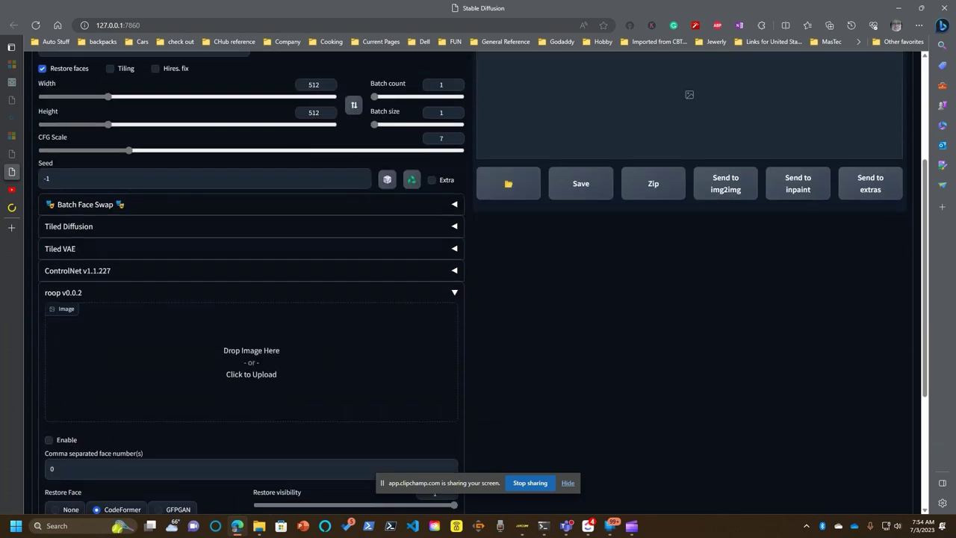
{"action": "key", "text": "super+e"}
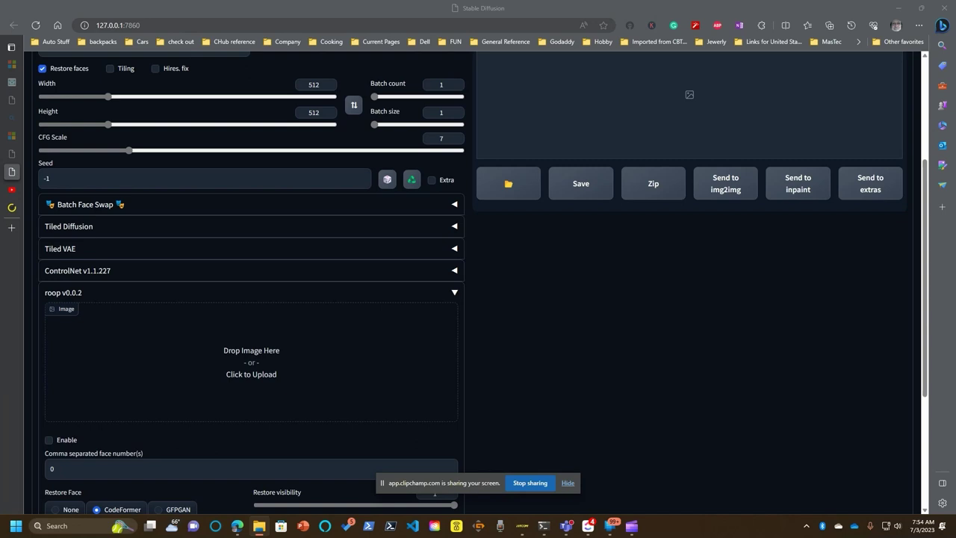
{"action": "left_click_drag", "start_coordinate": [52, 385], "coordinate": [165, 395]}
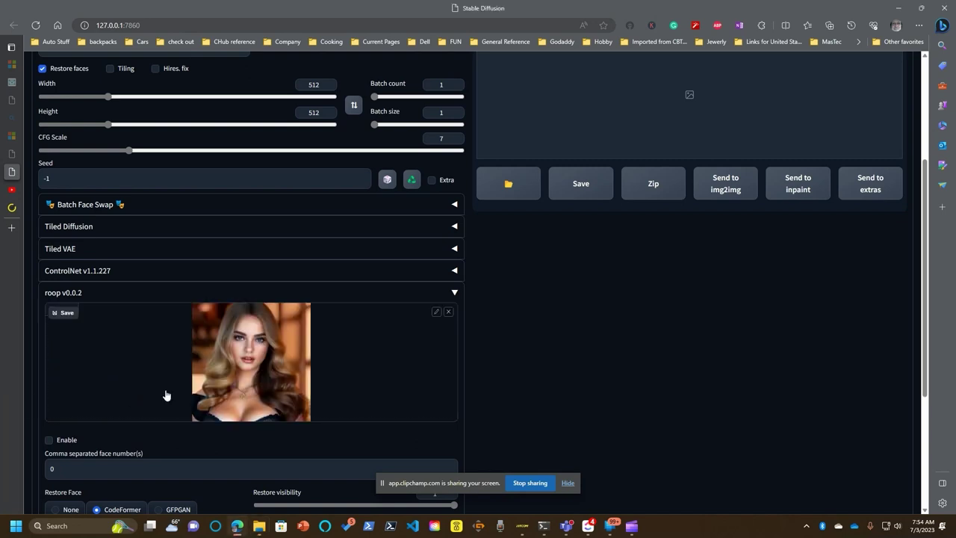
{"action": "scroll", "coordinate": [166, 395], "scroll_direction": "down", "scroll_amount": 2}
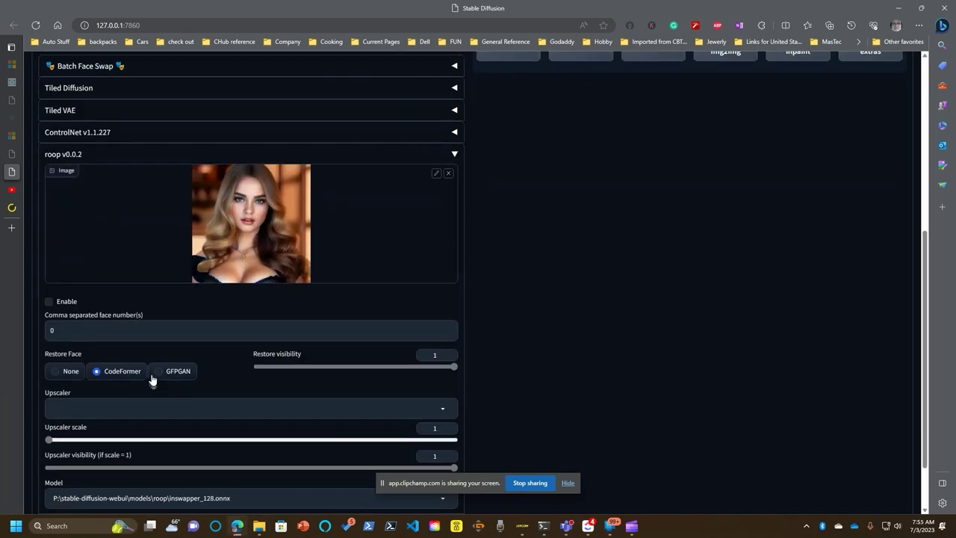
{"action": "left_click", "coordinate": [161, 375]}
{"action": "left_click", "coordinate": [48, 301]}
{"action": "mouse_move", "coordinate": [629, 532]}
{"action": "scroll", "coordinate": [130, 354], "scroll_direction": "up", "scroll_amount": 4}
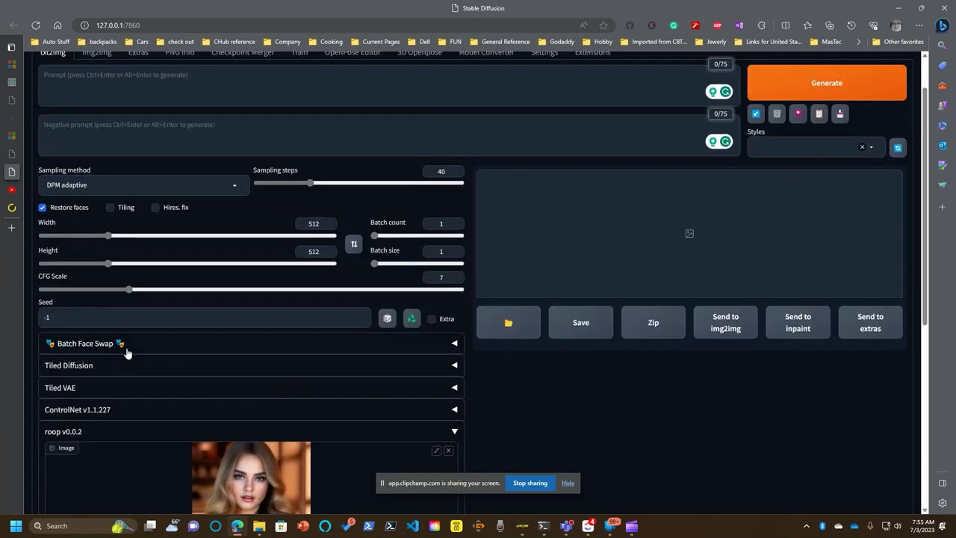
{"action": "left_click", "coordinate": [92, 320]}
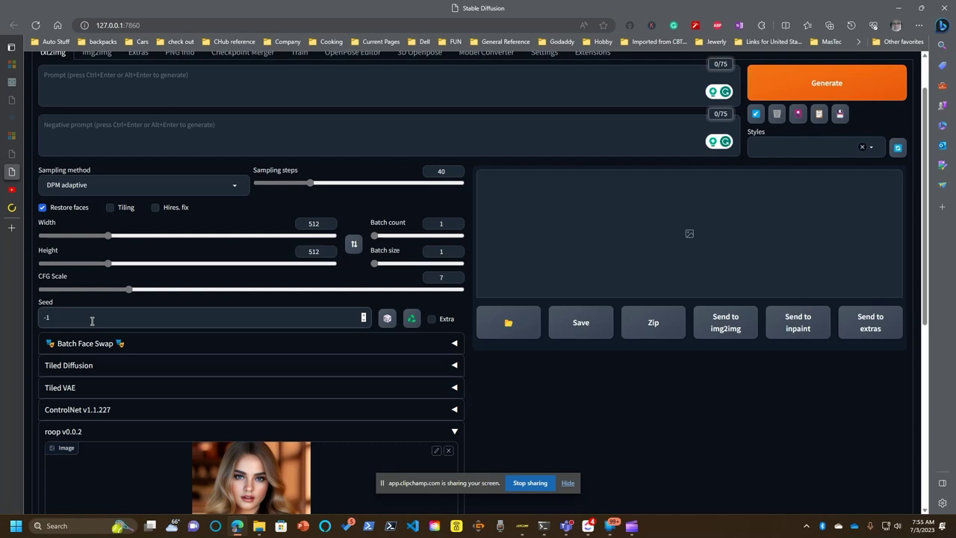
{"action": "left_click_drag", "start_coordinate": [92, 319], "coordinate": [44, 318]}
{"action": "scroll", "coordinate": [124, 340], "scroll_direction": "down", "scroll_amount": 1}
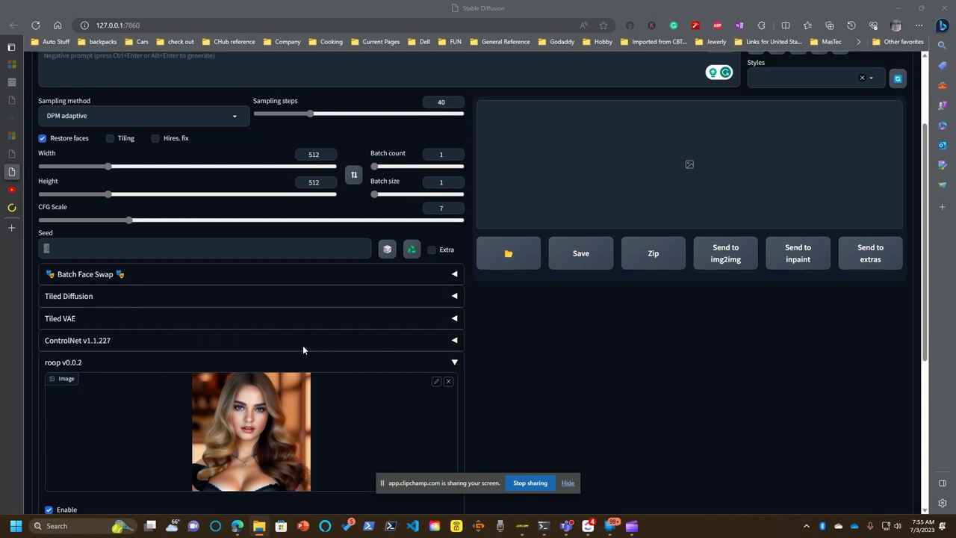
{"action": "left_click", "coordinate": [455, 341]}
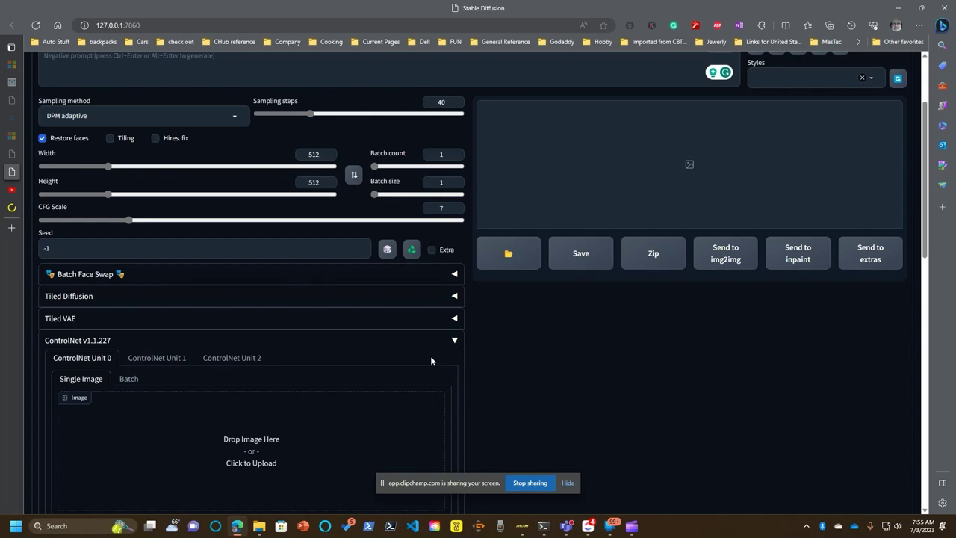
- Enable ControlNet Unit 0 with the blue-swimsuit pose photo and the openpose preprocessor, then preview it
{"action": "scroll", "coordinate": [426, 366], "scroll_direction": "down", "scroll_amount": 2}
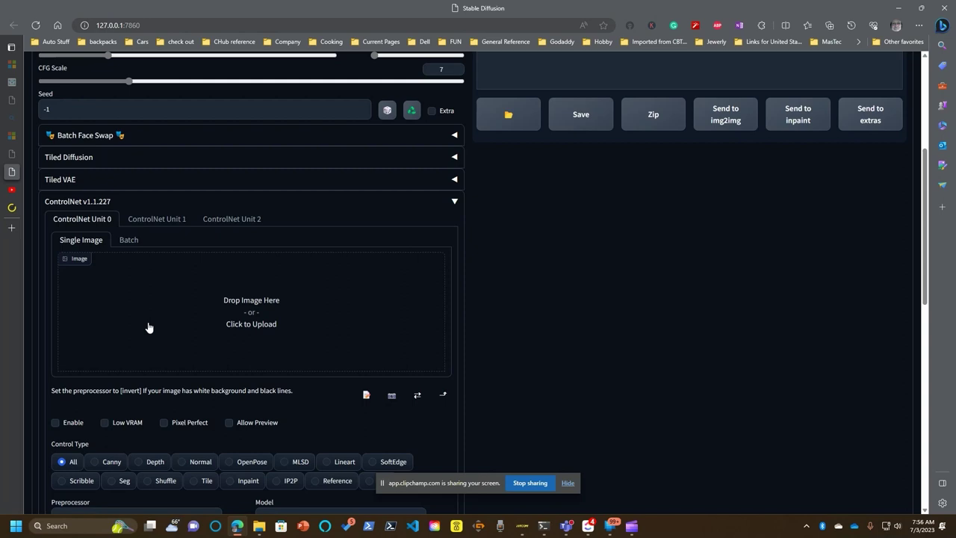
{"action": "left_click", "coordinate": [56, 422]}
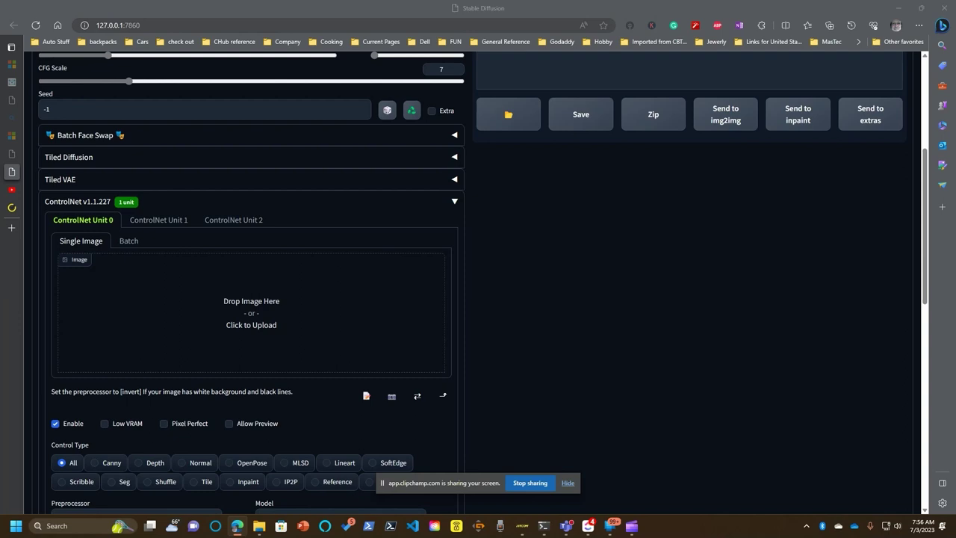
{"action": "left_click_drag", "start_coordinate": [15, 309], "coordinate": [152, 345]}
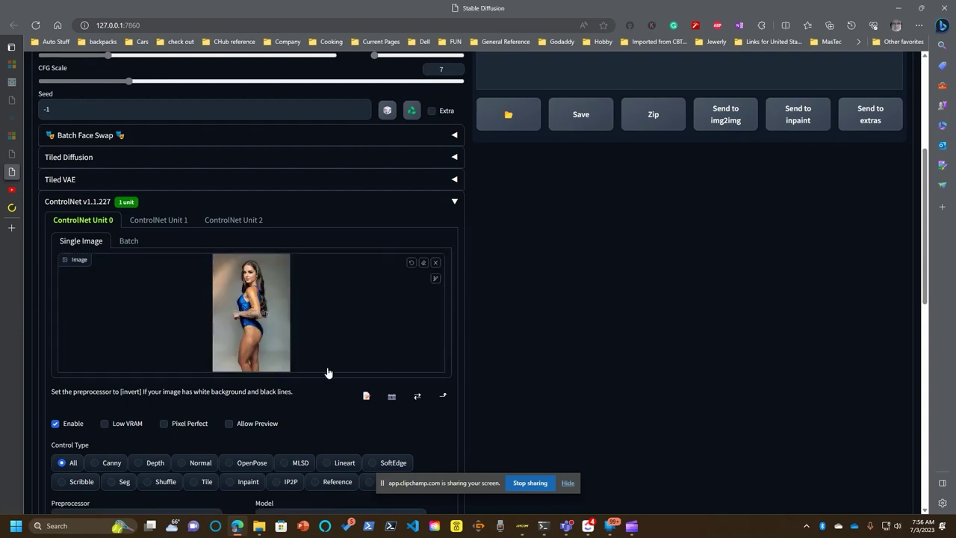
{"action": "scroll", "coordinate": [327, 371], "scroll_direction": "down", "scroll_amount": 2}
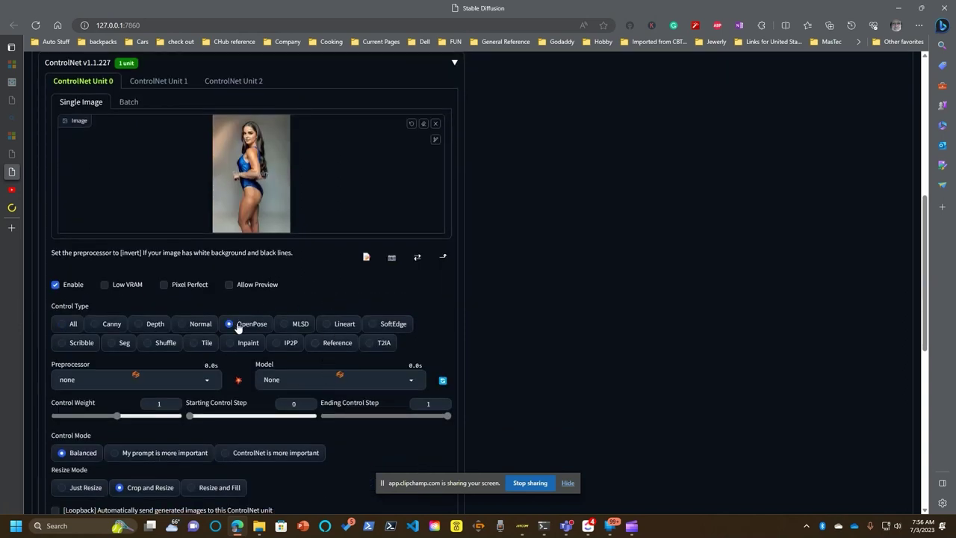
{"action": "left_click", "coordinate": [203, 382]}
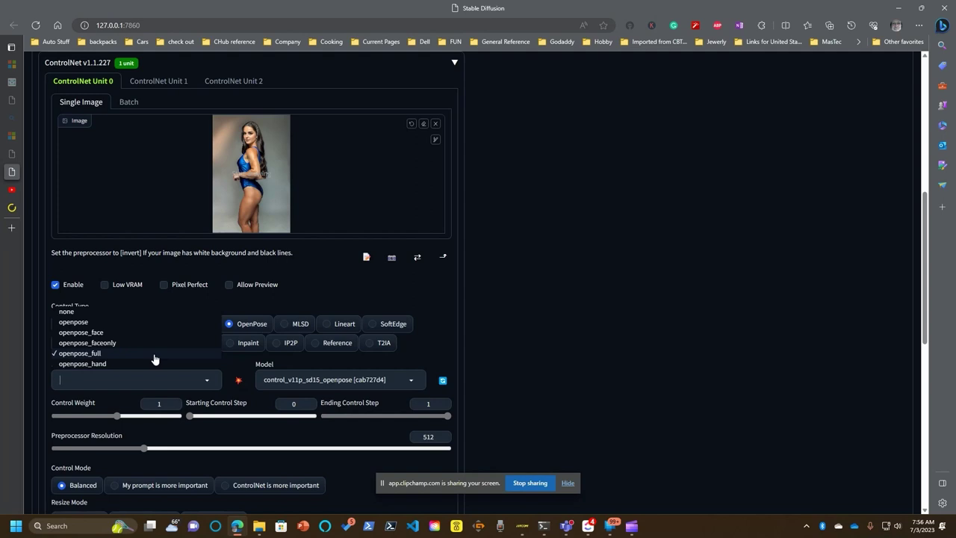
{"action": "left_click", "coordinate": [124, 326]}
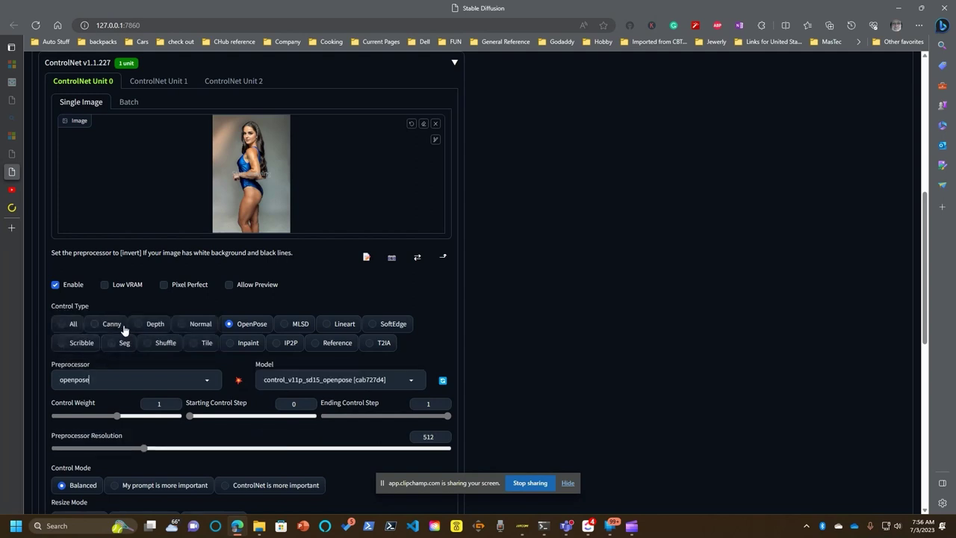
{"action": "left_click", "coordinate": [239, 382]}
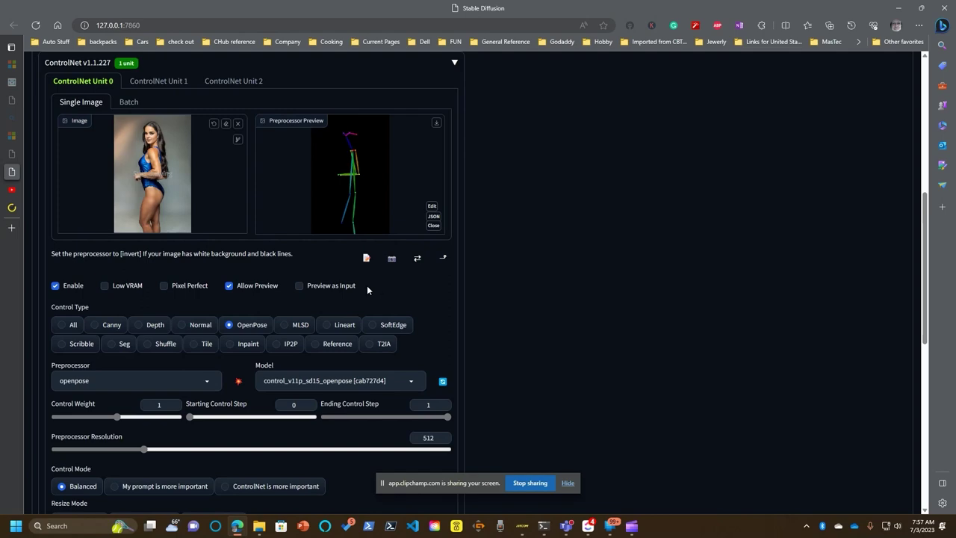
- Check the openpose stick-figure preview, then expand the Tiled VAE options (encoder 960, decoder 64)
{"action": "scroll", "coordinate": [366, 286], "scroll_direction": "up", "scroll_amount": 5}
{"action": "scroll", "coordinate": [367, 289], "scroll_direction": "down", "scroll_amount": 4}
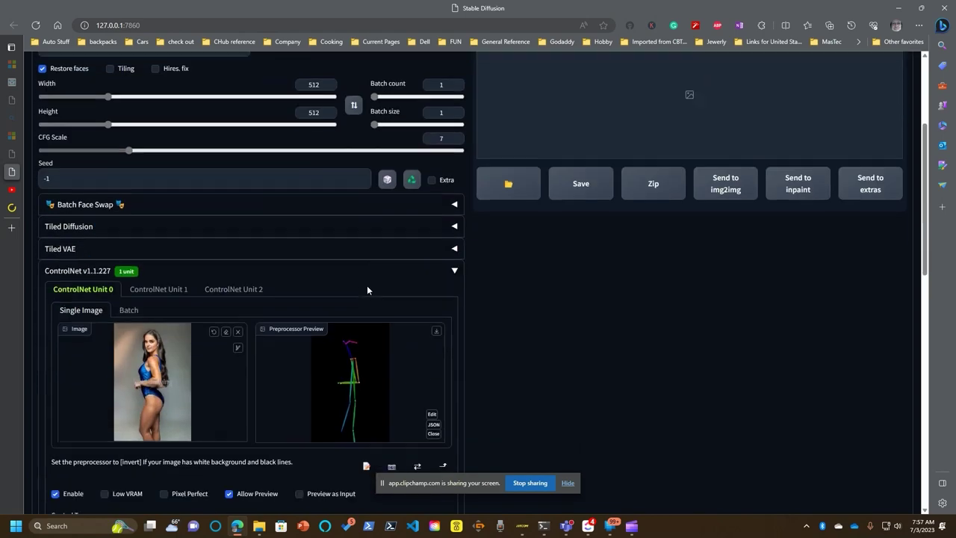
{"action": "scroll", "coordinate": [345, 300], "scroll_direction": "down", "scroll_amount": 1}
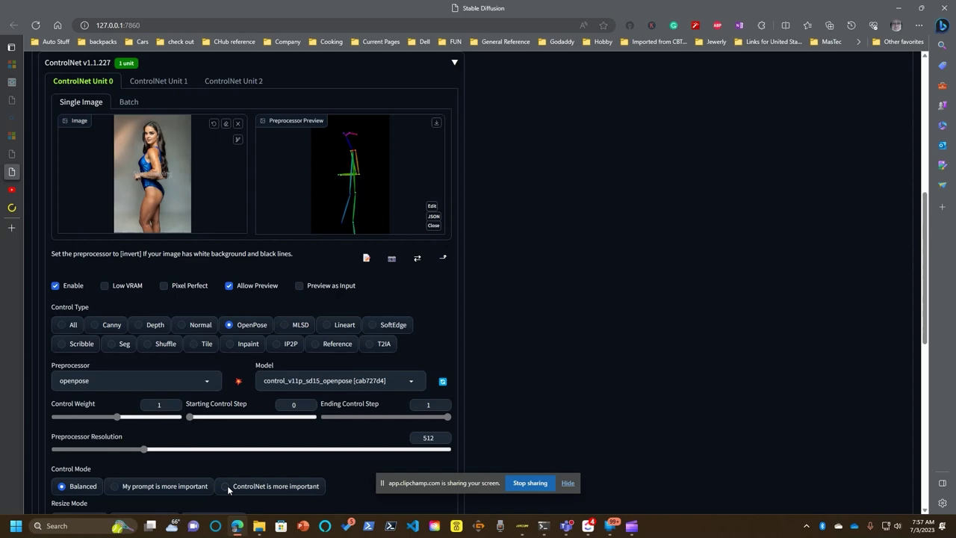
{"action": "scroll", "coordinate": [227, 489], "scroll_direction": "up", "scroll_amount": 3}
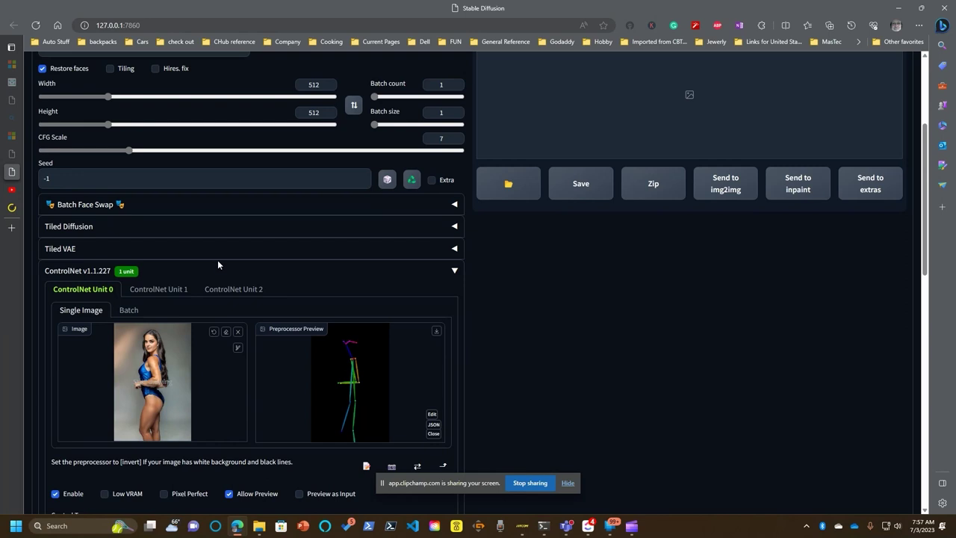
{"action": "left_click", "coordinate": [454, 248]}
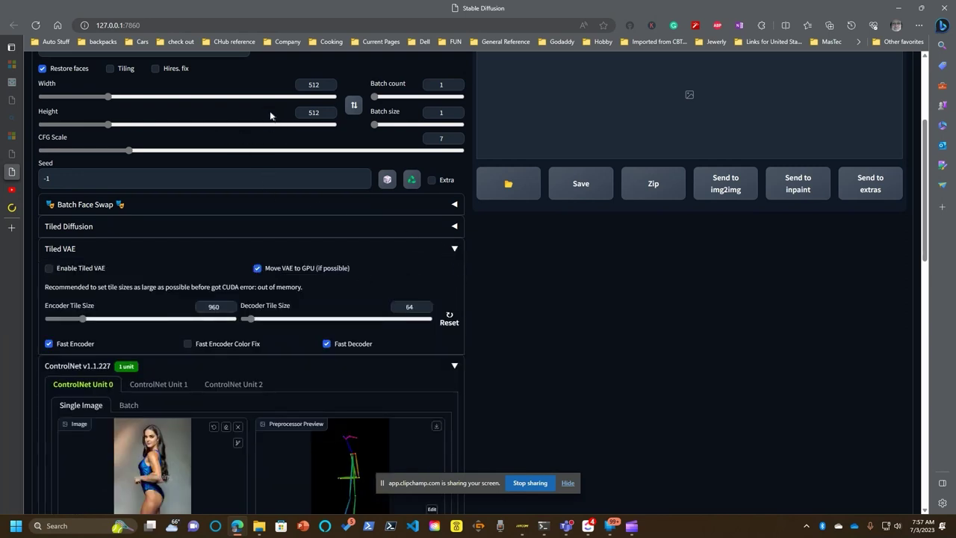
- Set Height to 768 and enable Tiled VAE with encoder tile 1696 and decoder tile 208
{"action": "scroll", "coordinate": [270, 112], "scroll_direction": "up", "scroll_amount": 1}
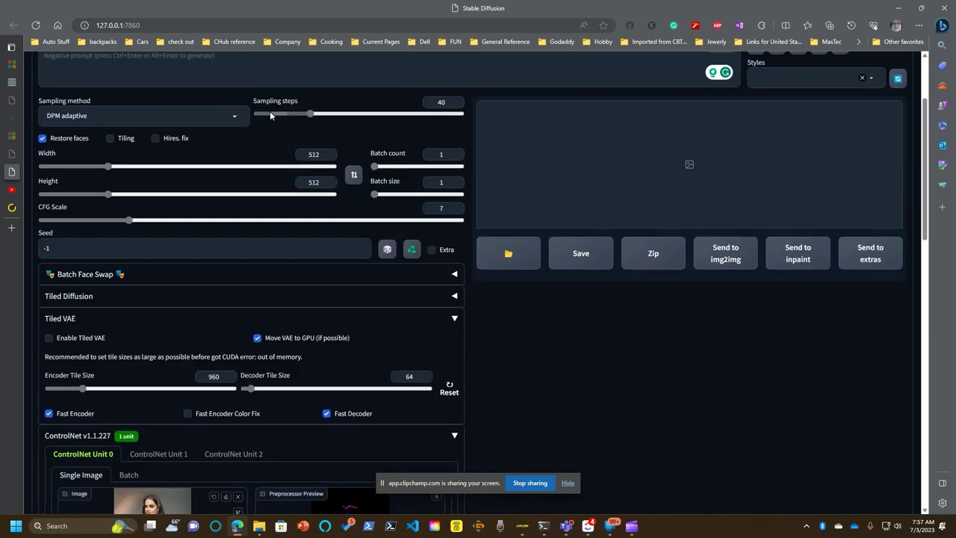
{"action": "double_click", "coordinate": [304, 181]}
{"action": "type", "text": "768"}
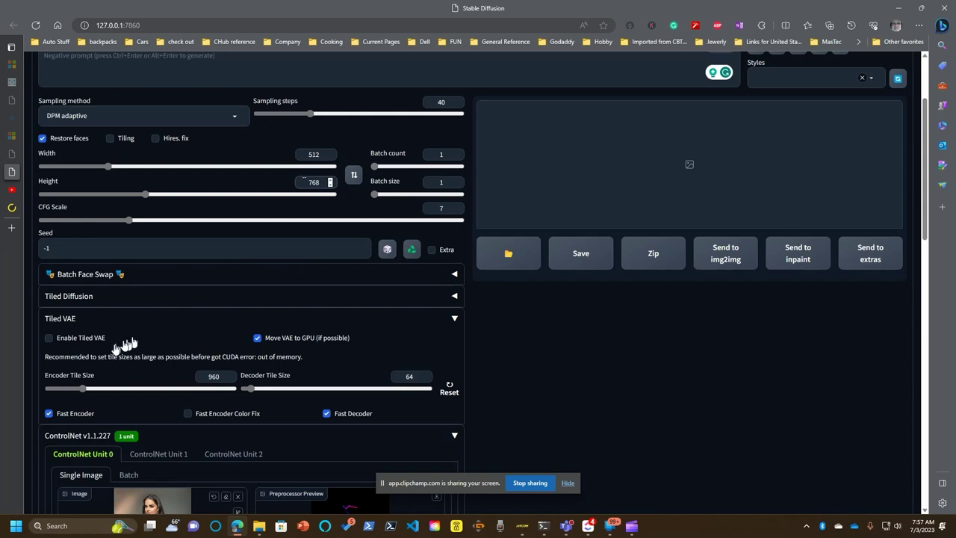
{"action": "left_click", "coordinate": [83, 338]}
{"action": "left_click_drag", "start_coordinate": [82, 388], "coordinate": [117, 389]}
{"action": "left_click", "coordinate": [306, 390]}
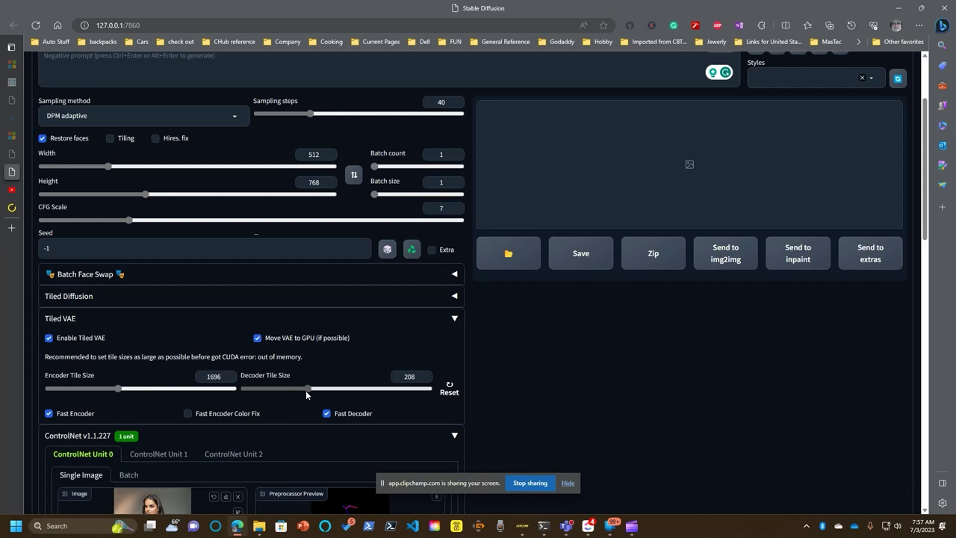
- Scroll through the settings page, then bring up the 2023-07-02 txt2img outputs folder
{"action": "scroll", "coordinate": [406, 374], "scroll_direction": "up", "scroll_amount": 2}
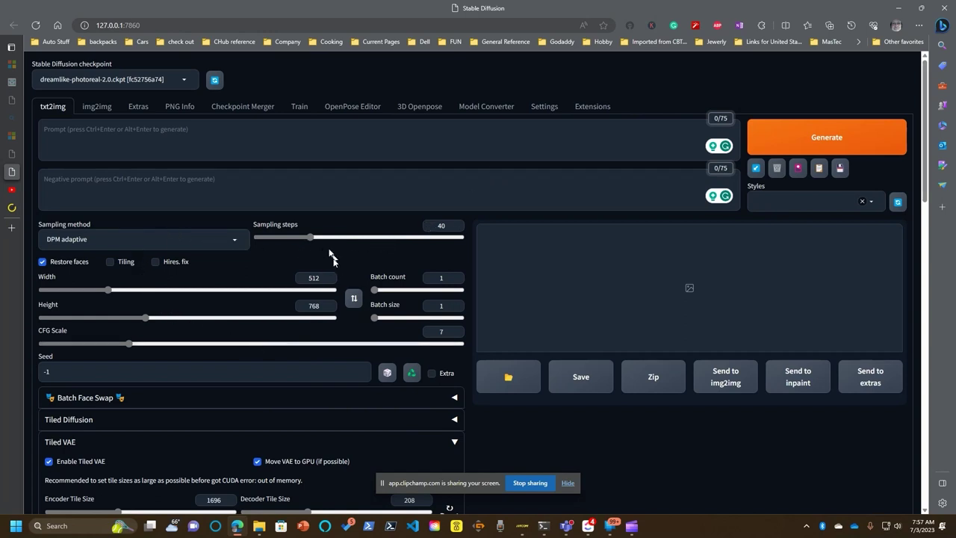
{"action": "scroll", "coordinate": [332, 257], "scroll_direction": "down", "scroll_amount": 1}
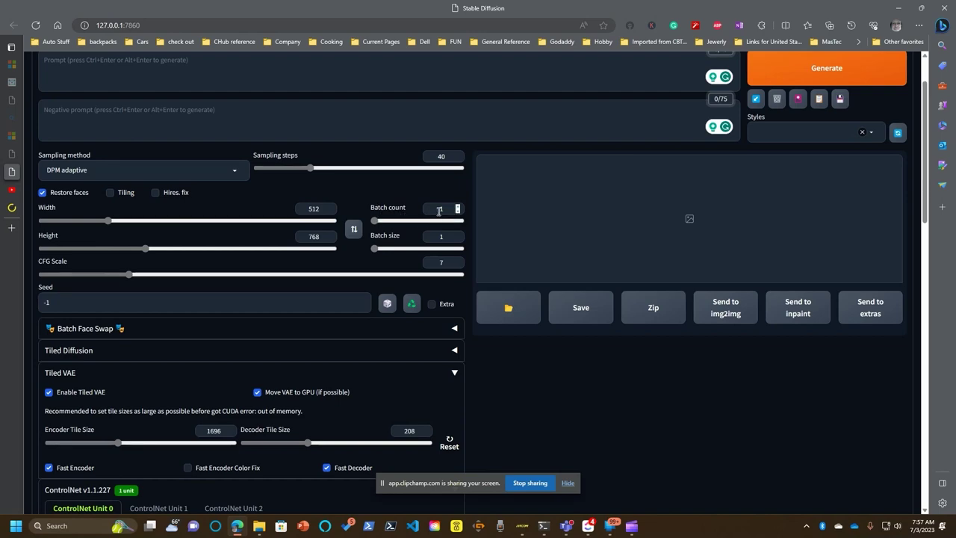
{"action": "scroll", "coordinate": [439, 212], "scroll_direction": "down", "scroll_amount": 3}
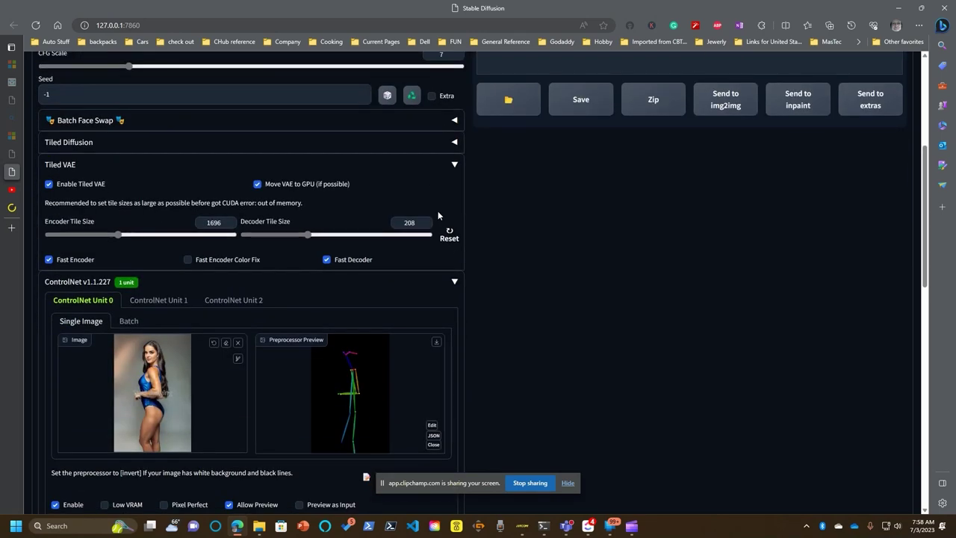
{"action": "scroll", "coordinate": [438, 215], "scroll_direction": "down", "scroll_amount": 2}
{"action": "scroll", "coordinate": [438, 211], "scroll_direction": "down", "scroll_amount": 1}
{"action": "scroll", "coordinate": [438, 210], "scroll_direction": "up", "scroll_amount": 6}
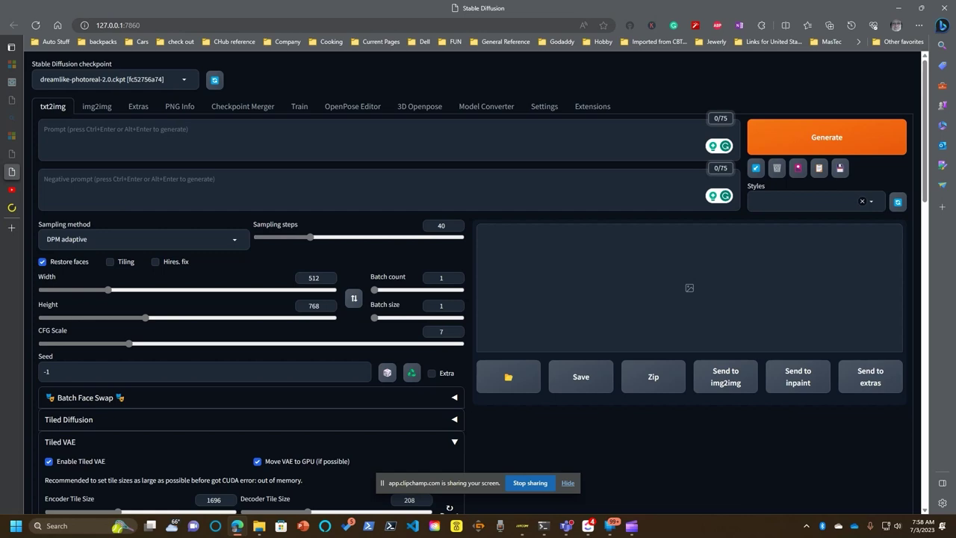
{"action": "left_click", "coordinate": [258, 526]}
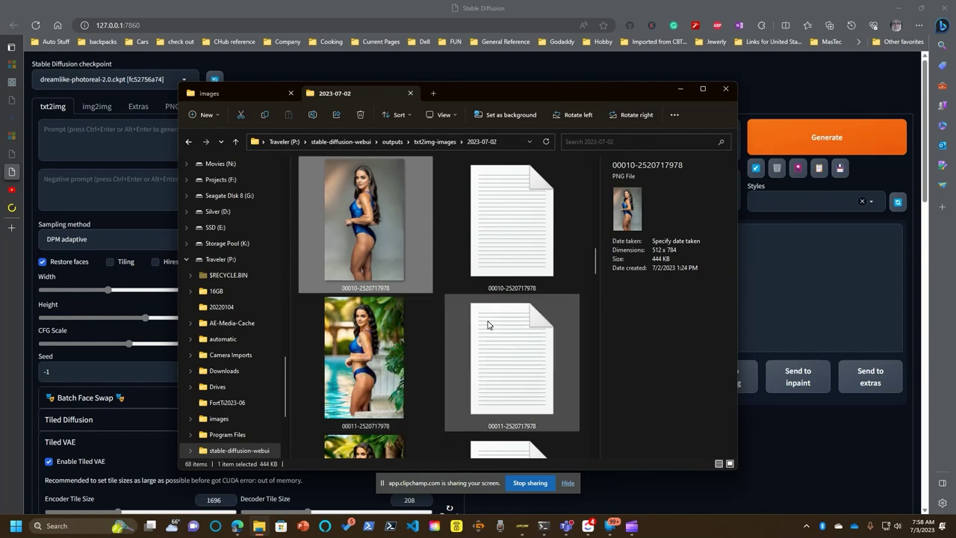
- Open the 00011 generation-parameters text file in Notepad, then return to the outputs folder
{"action": "double_click", "coordinate": [503, 342]}
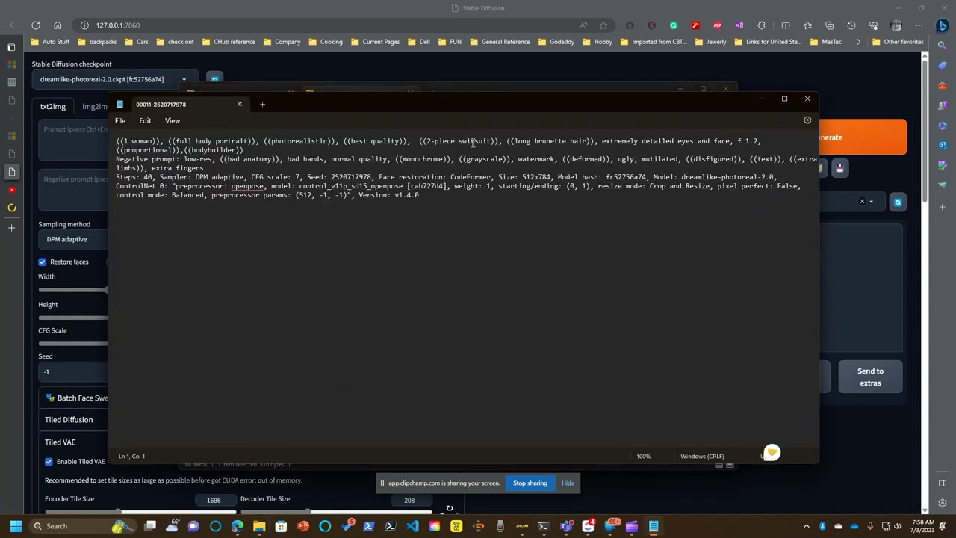
{"action": "left_click", "coordinate": [756, 105]}
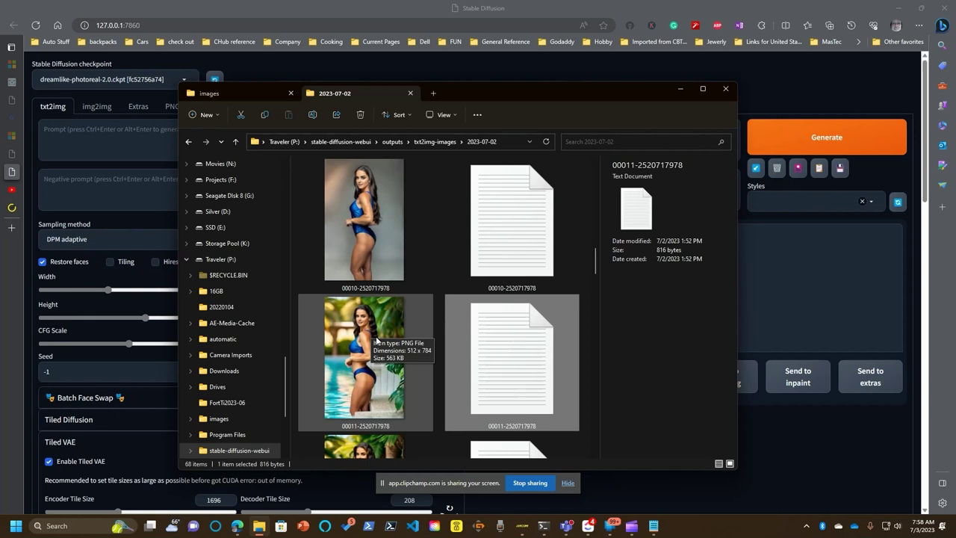
{"action": "scroll", "coordinate": [376, 338], "scroll_direction": "down", "scroll_amount": 1}
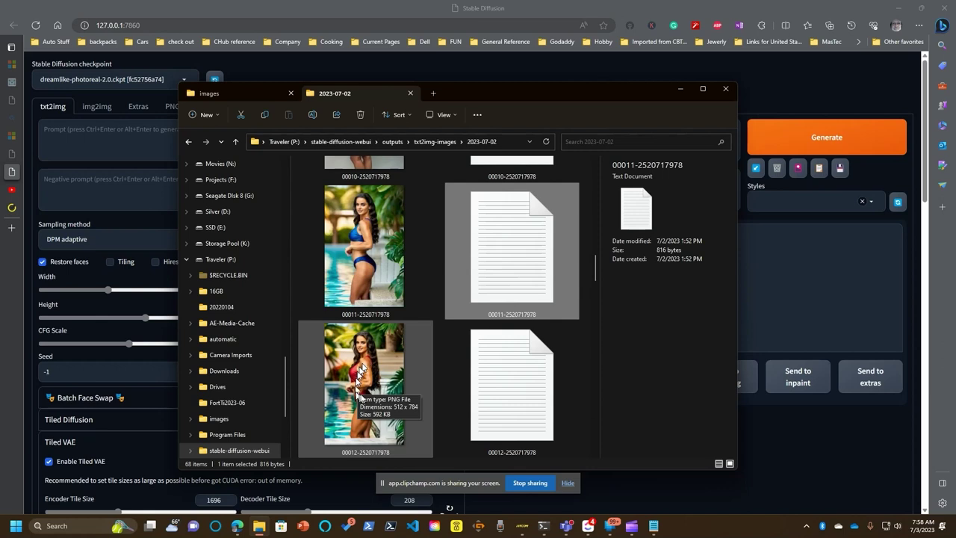
{"action": "double_click", "coordinate": [492, 389]}
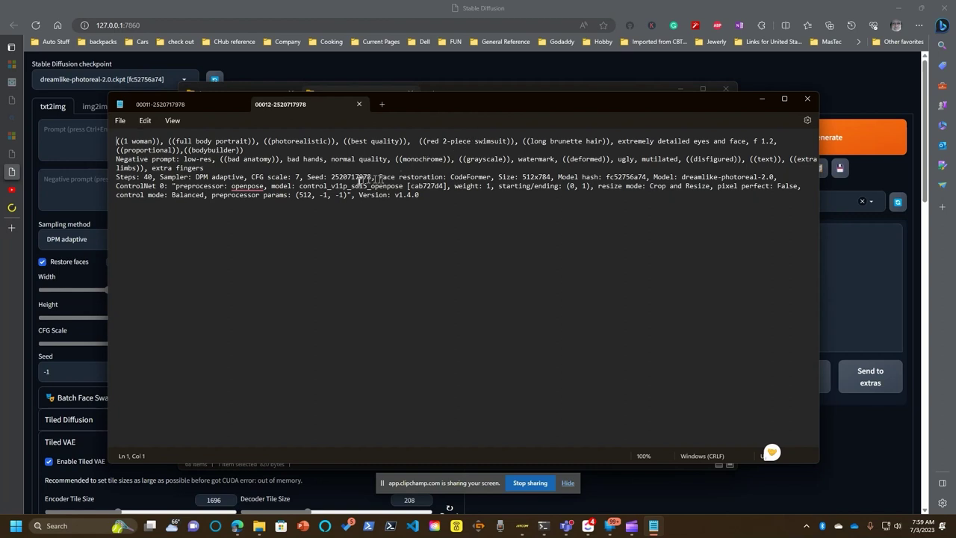
{"action": "double_click", "coordinate": [352, 178]}
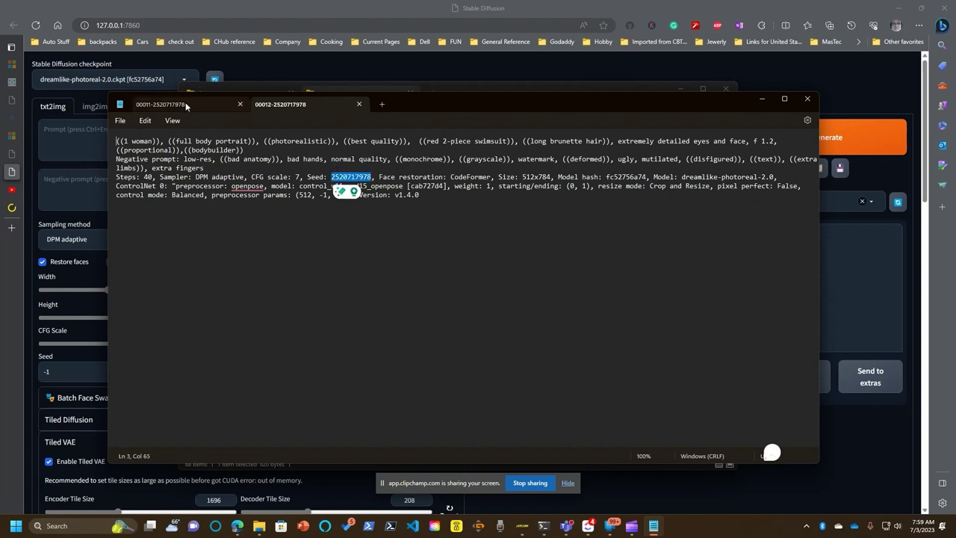
{"action": "left_click", "coordinate": [188, 106]}
{"action": "double_click", "coordinate": [354, 177]}
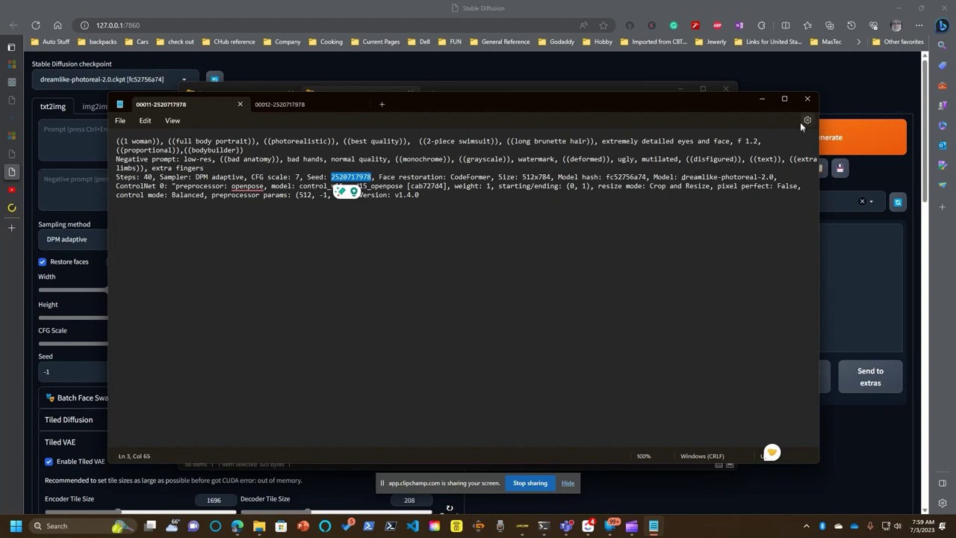
{"action": "left_click_drag", "start_coordinate": [751, 93], "coordinate": [760, 101]}
{"action": "left_click", "coordinate": [760, 104]}
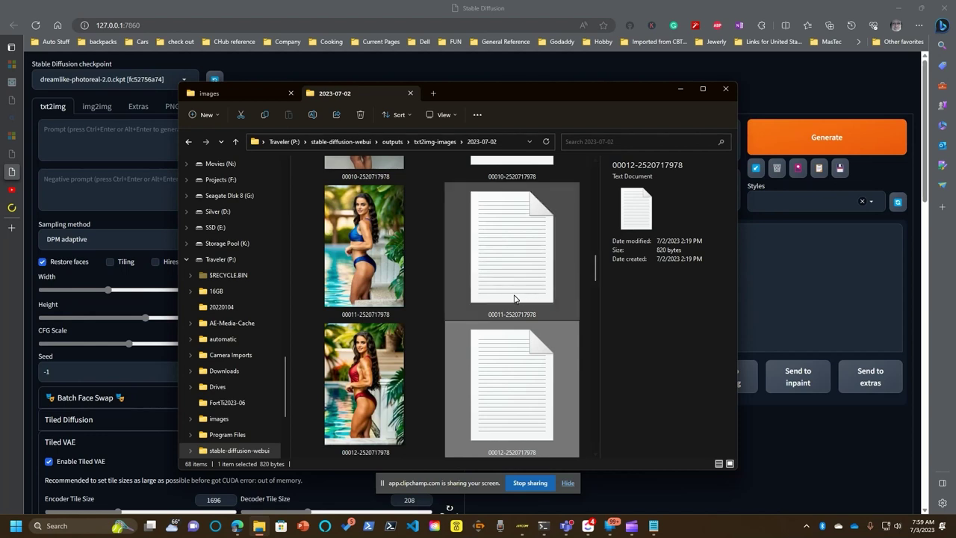
- Browse the rest of the 2023-07-02 outputs folder, then return to the Stable Diffusion page
{"action": "mouse_move", "coordinate": [514, 298]}
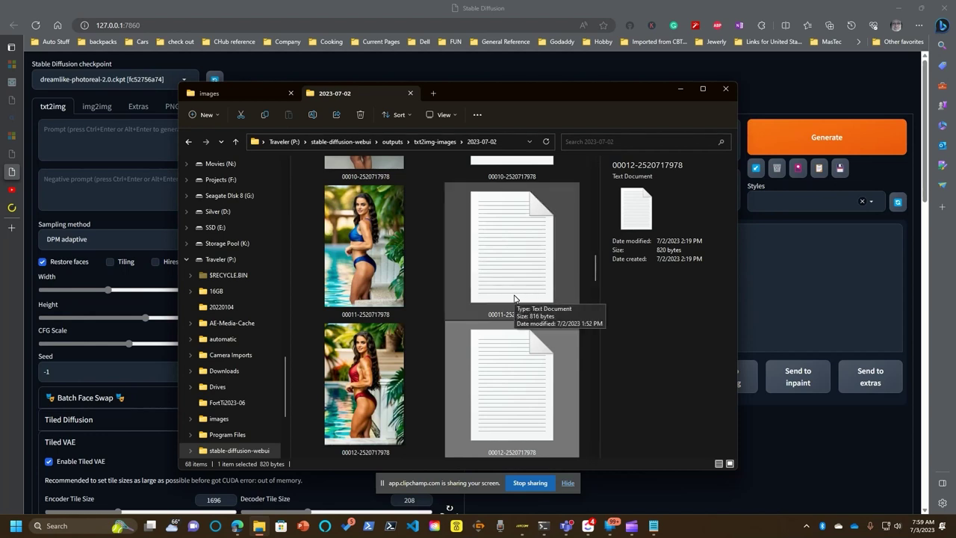
{"action": "scroll", "coordinate": [513, 298], "scroll_direction": "down", "scroll_amount": 1}
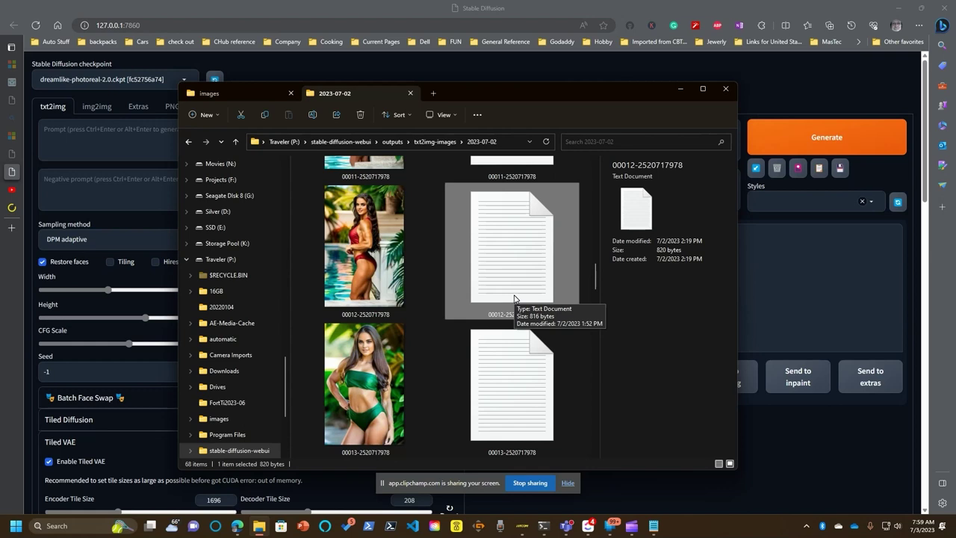
{"action": "scroll", "coordinate": [513, 298], "scroll_direction": "down", "scroll_amount": 1}
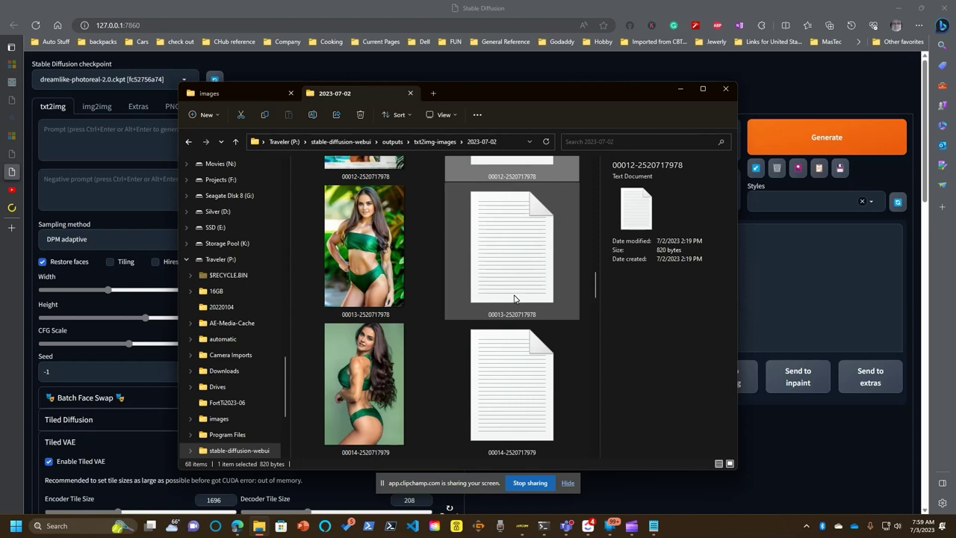
{"action": "scroll", "coordinate": [514, 299], "scroll_direction": "down", "scroll_amount": 1}
{"action": "scroll", "coordinate": [513, 299], "scroll_direction": "up", "scroll_amount": 3}
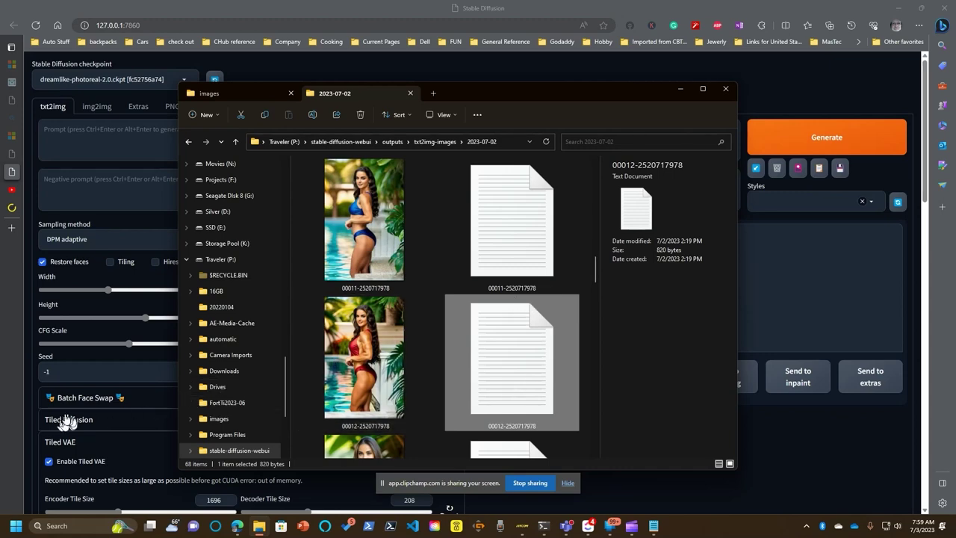
{"action": "left_click", "coordinate": [746, 485]}
- Scroll down to the ControlNet section, then restore the 2023-07-02 outputs folder from the taskbar
{"action": "scroll", "coordinate": [707, 482], "scroll_direction": "down", "scroll_amount": 4}
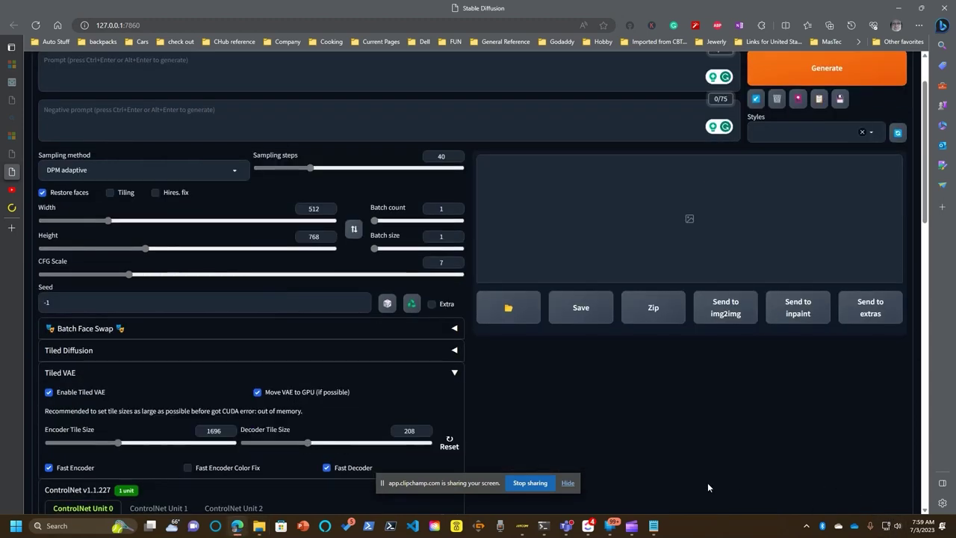
{"action": "scroll", "coordinate": [707, 487], "scroll_direction": "down", "scroll_amount": 1}
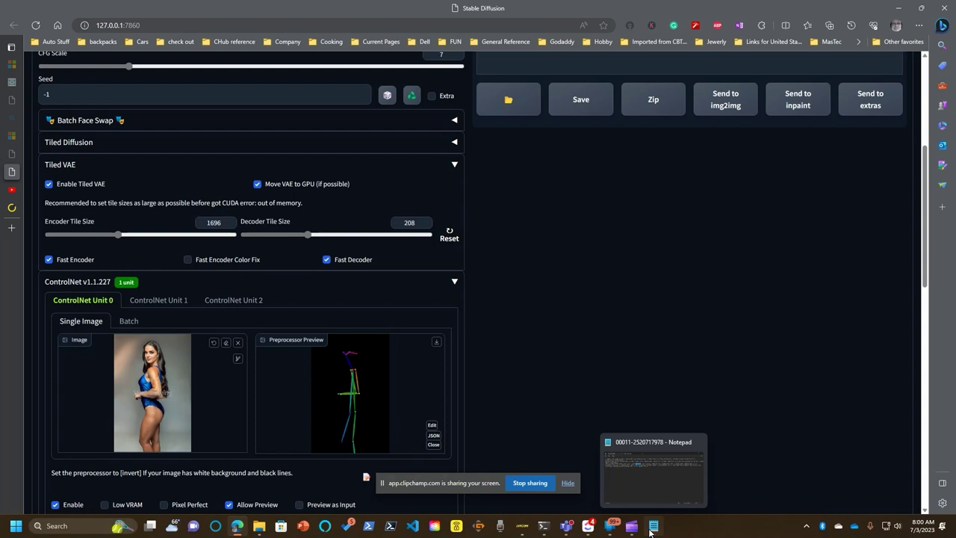
{"action": "mouse_move", "coordinate": [565, 526]}
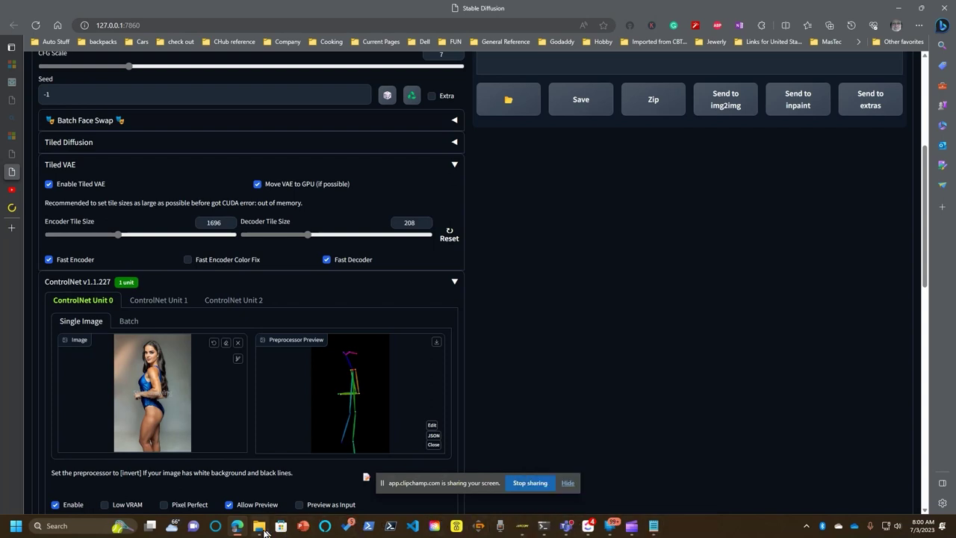
{"action": "left_click", "coordinate": [261, 529]}
{"action": "scroll", "coordinate": [377, 383], "scroll_direction": "up", "scroll_amount": 2}
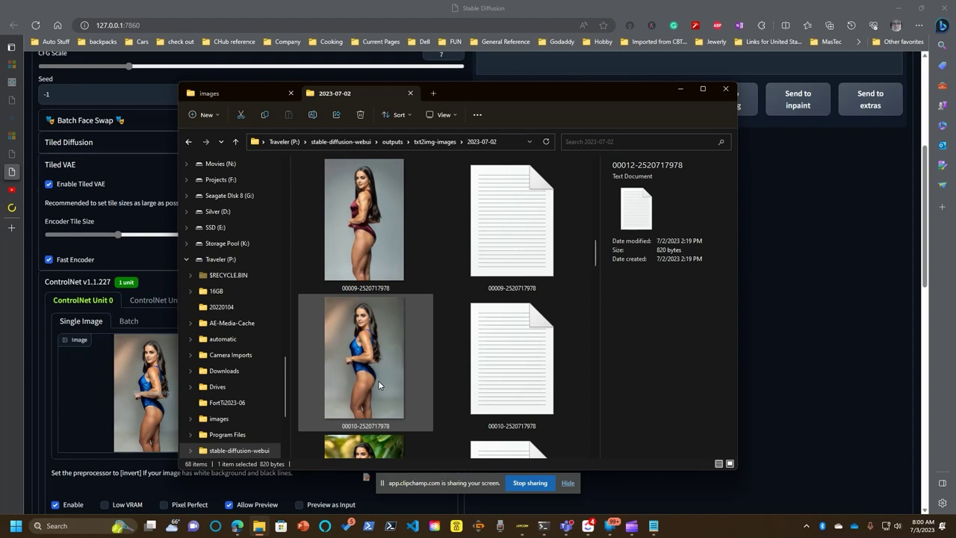
- Scroll through the 2023-07-02 txt2img output folder to locate the 00009 files
{"action": "scroll", "coordinate": [378, 383], "scroll_direction": "up", "scroll_amount": 1}
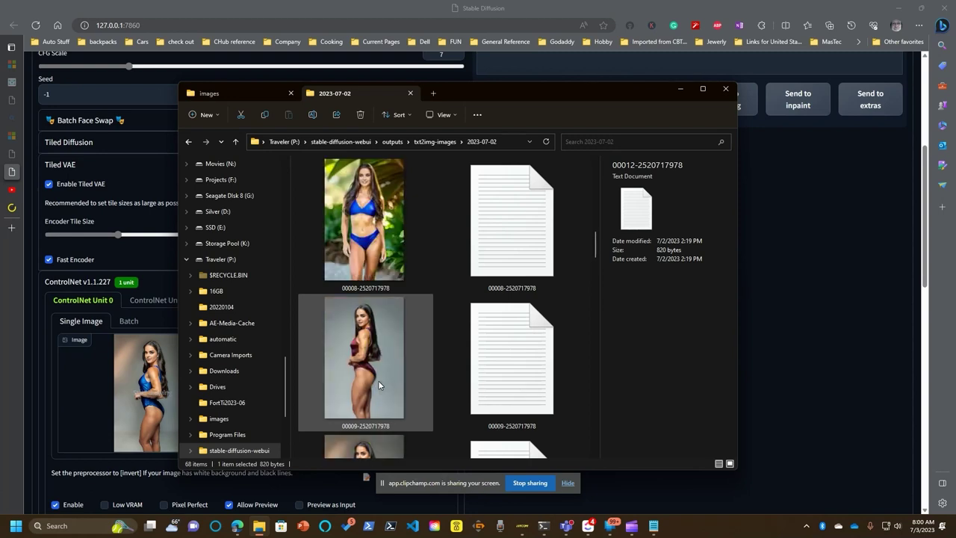
{"action": "scroll", "coordinate": [378, 383], "scroll_direction": "up", "scroll_amount": 1}
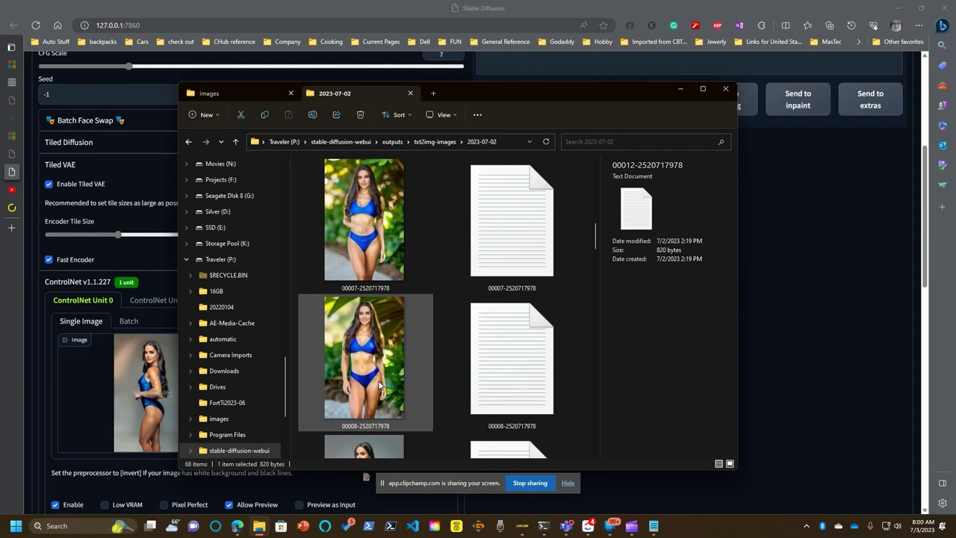
{"action": "scroll", "coordinate": [378, 383], "scroll_direction": "up", "scroll_amount": 1}
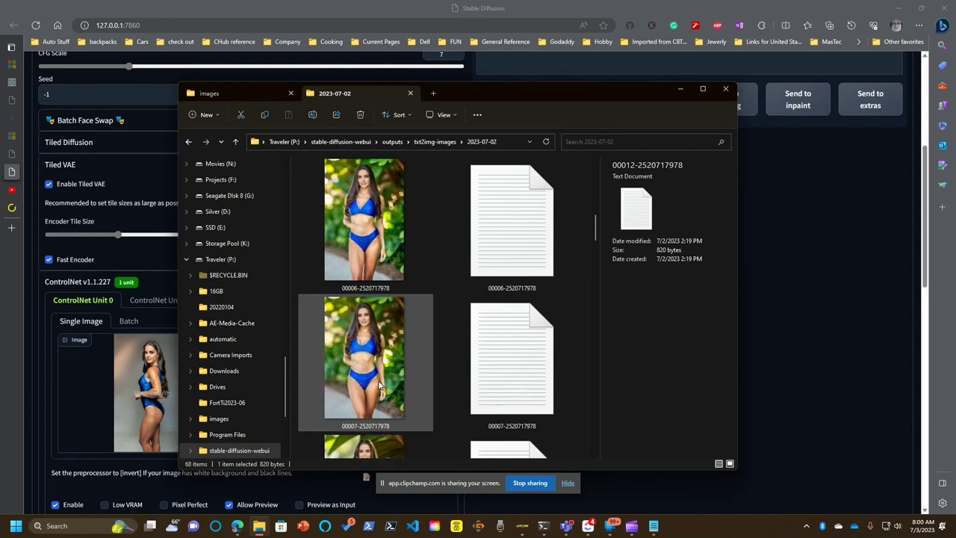
{"action": "scroll", "coordinate": [405, 296], "scroll_direction": "up", "scroll_amount": 1}
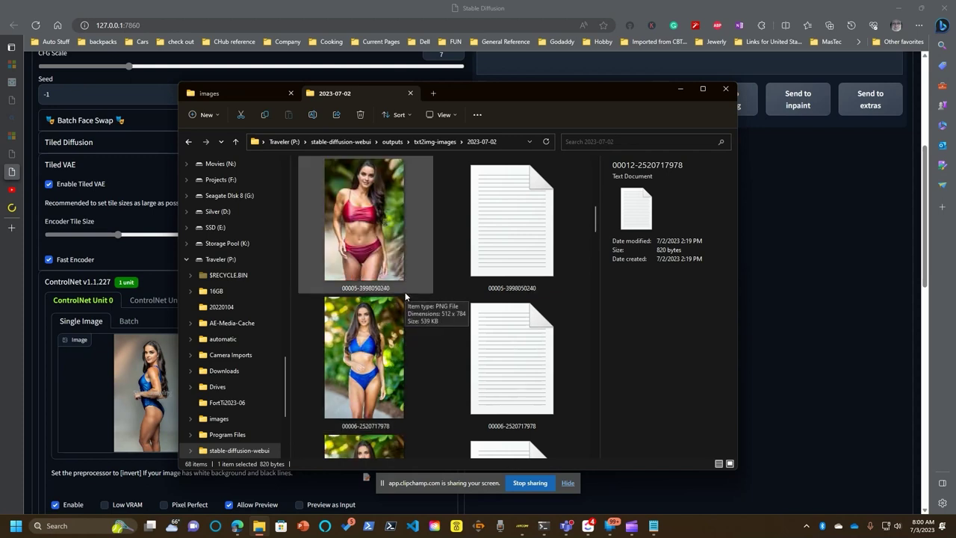
{"action": "scroll", "coordinate": [405, 296], "scroll_direction": "up", "scroll_amount": 1}
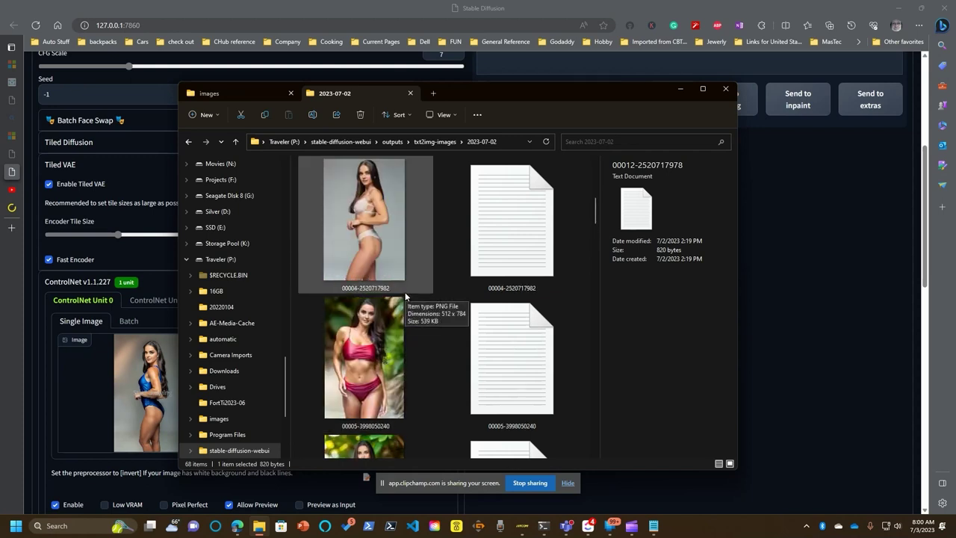
{"action": "scroll", "coordinate": [405, 296], "scroll_direction": "down", "scroll_amount": 1}
{"action": "scroll", "coordinate": [405, 297], "scroll_direction": "up", "scroll_amount": 1}
{"action": "scroll", "coordinate": [405, 296], "scroll_direction": "down", "scroll_amount": 1}
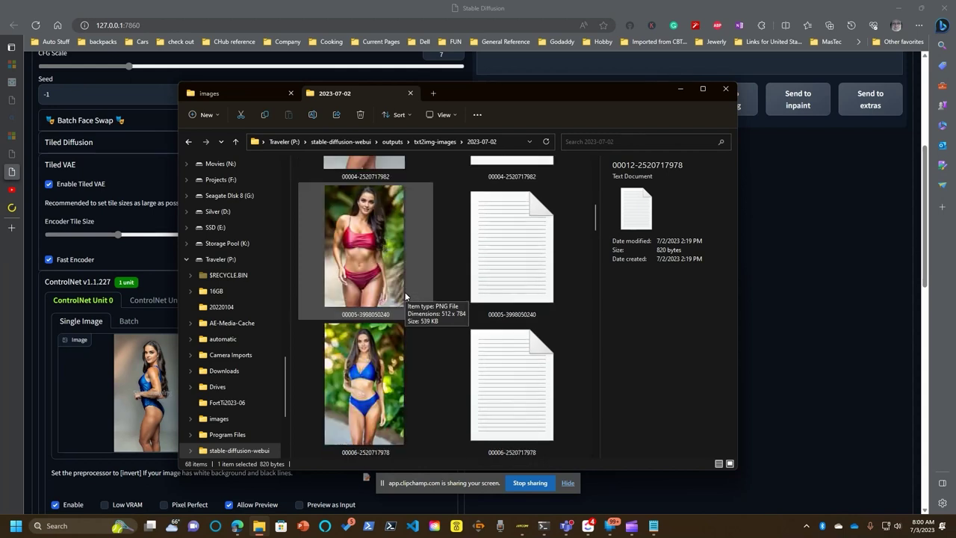
{"action": "scroll", "coordinate": [405, 296], "scroll_direction": "down", "scroll_amount": 1}
{"action": "scroll", "coordinate": [405, 296], "scroll_direction": "down", "scroll_amount": 1}
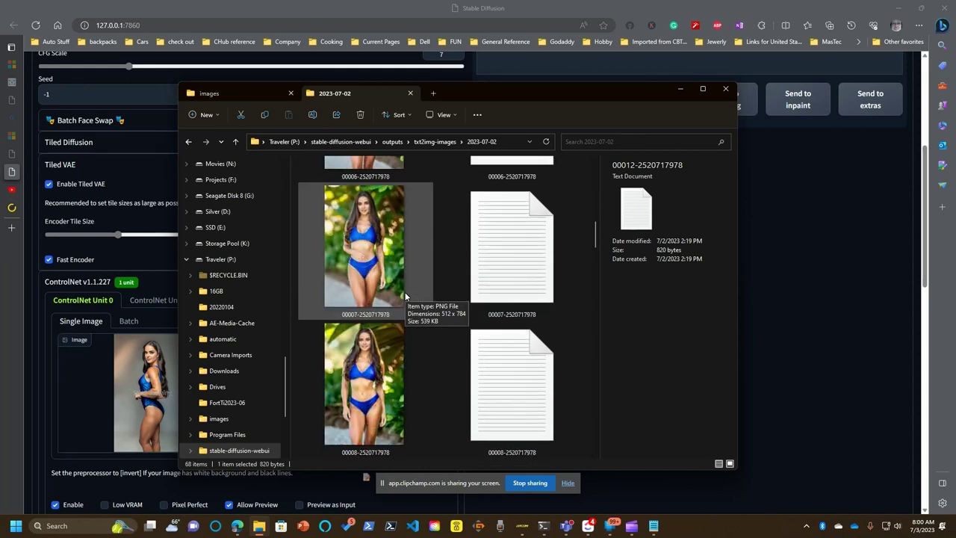
{"action": "scroll", "coordinate": [405, 297], "scroll_direction": "down", "scroll_amount": 1}
{"action": "scroll", "coordinate": [405, 297], "scroll_direction": "down", "scroll_amount": 2}
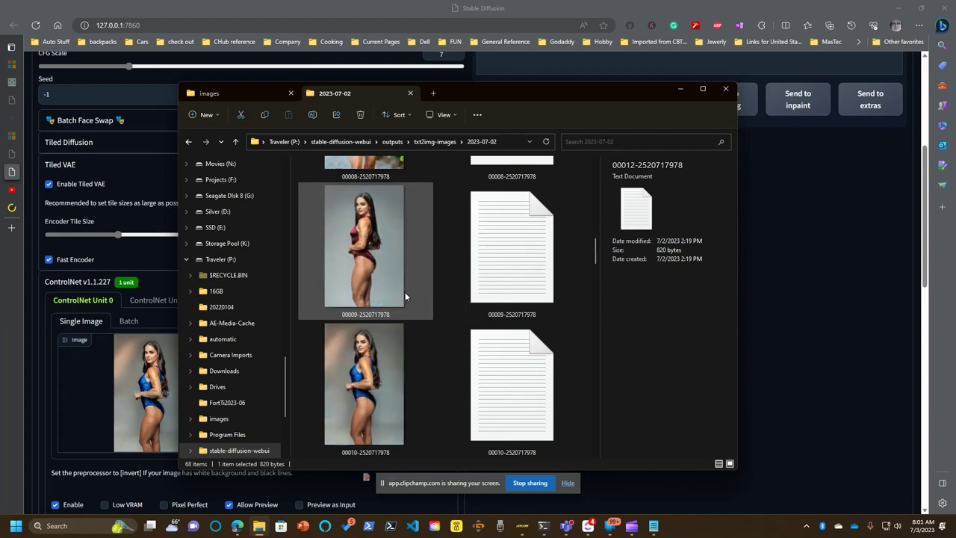
{"action": "scroll", "coordinate": [405, 296], "scroll_direction": "down", "scroll_amount": 1}
{"action": "scroll", "coordinate": [405, 296], "scroll_direction": "down", "scroll_amount": 1}
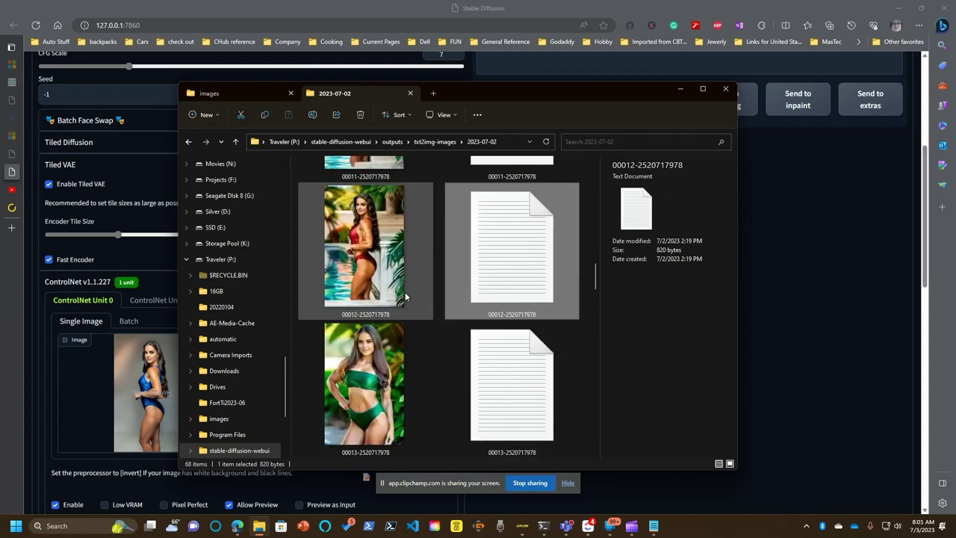
{"action": "scroll", "coordinate": [404, 296], "scroll_direction": "up", "scroll_amount": 1}
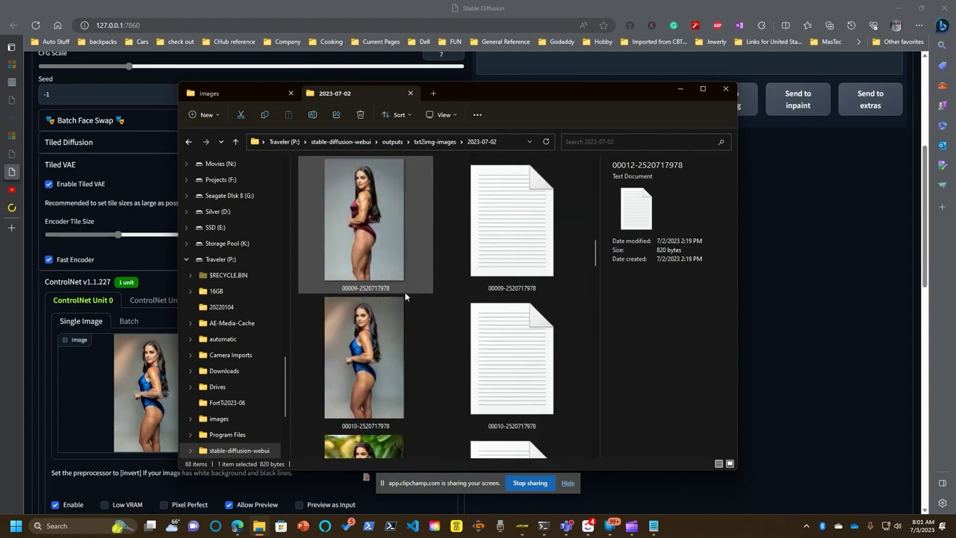
{"action": "scroll", "coordinate": [405, 296], "scroll_direction": "up", "scroll_amount": 1}
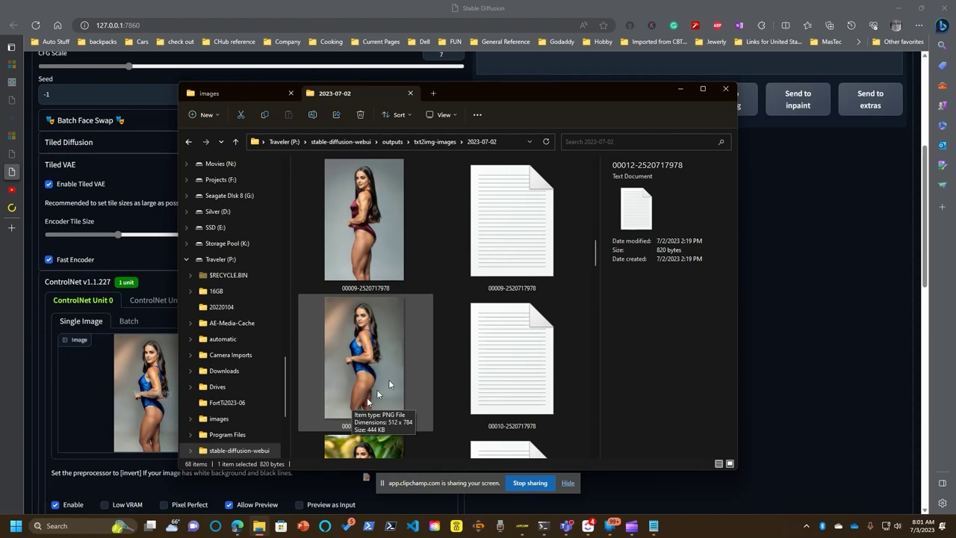
{"action": "left_click", "coordinate": [498, 245]}
{"action": "double_click", "coordinate": [498, 245]}
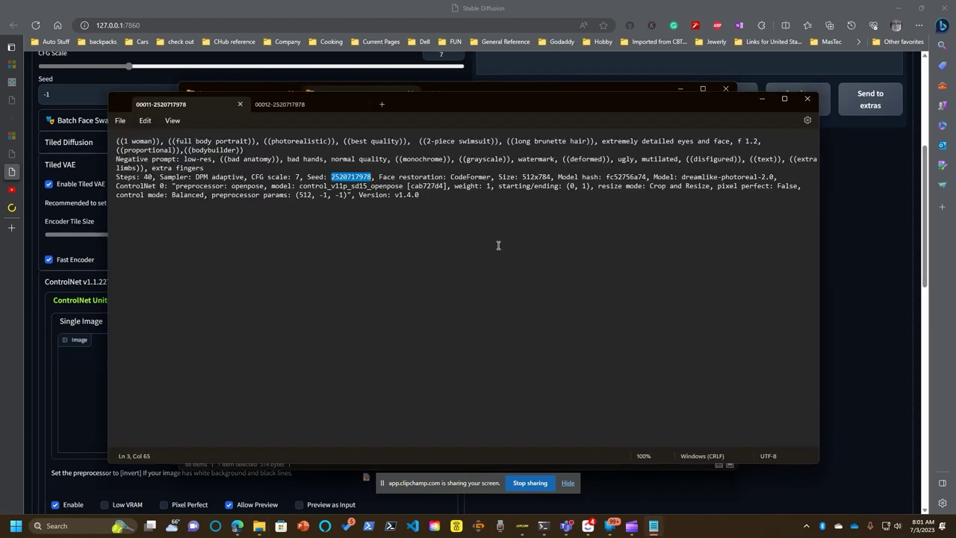
{"action": "double_click", "coordinate": [355, 177]}
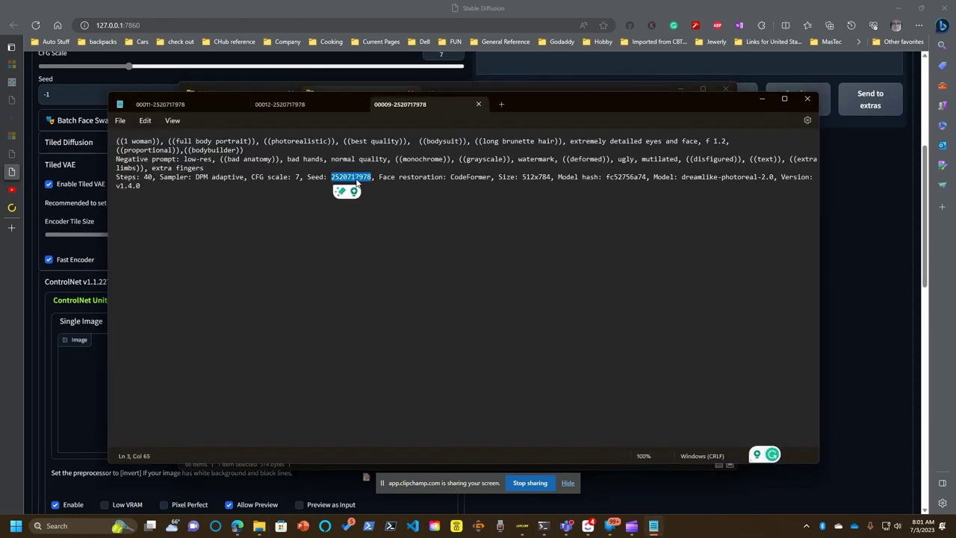
{"action": "left_click", "coordinate": [761, 99]}
{"action": "left_click", "coordinate": [392, 327]}
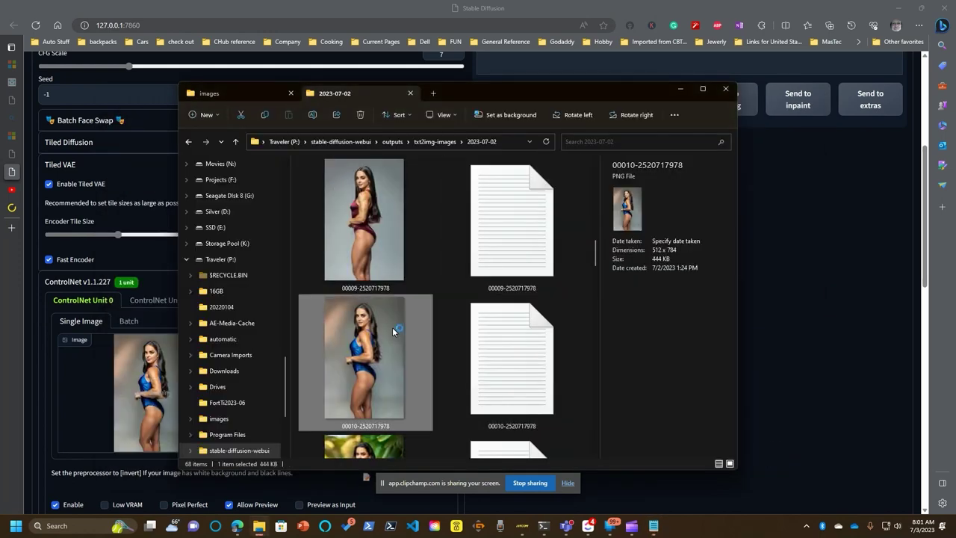
{"action": "double_click", "coordinate": [392, 327]}
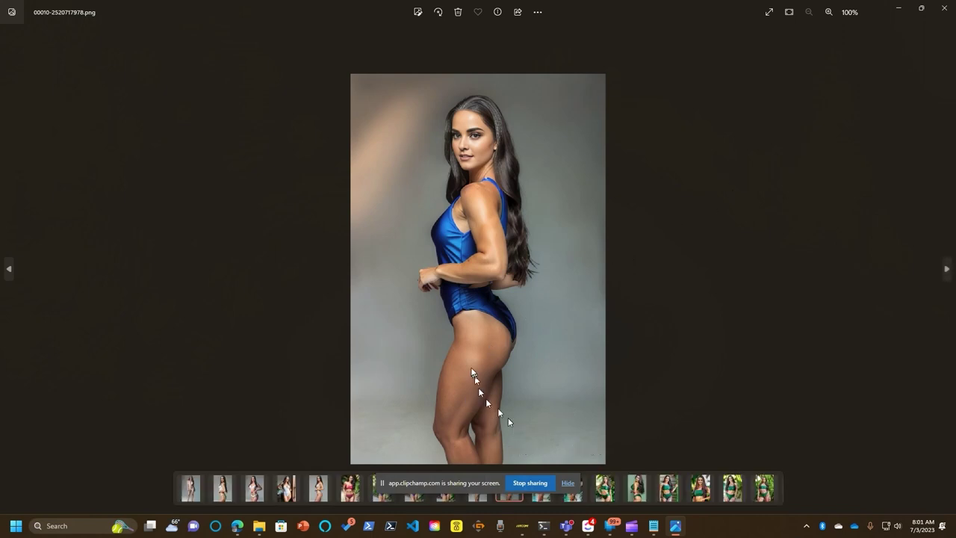
- Browse generated images 00009 through 00018 in Photos, then minimize the viewer
{"action": "left_click", "coordinate": [9, 269]}
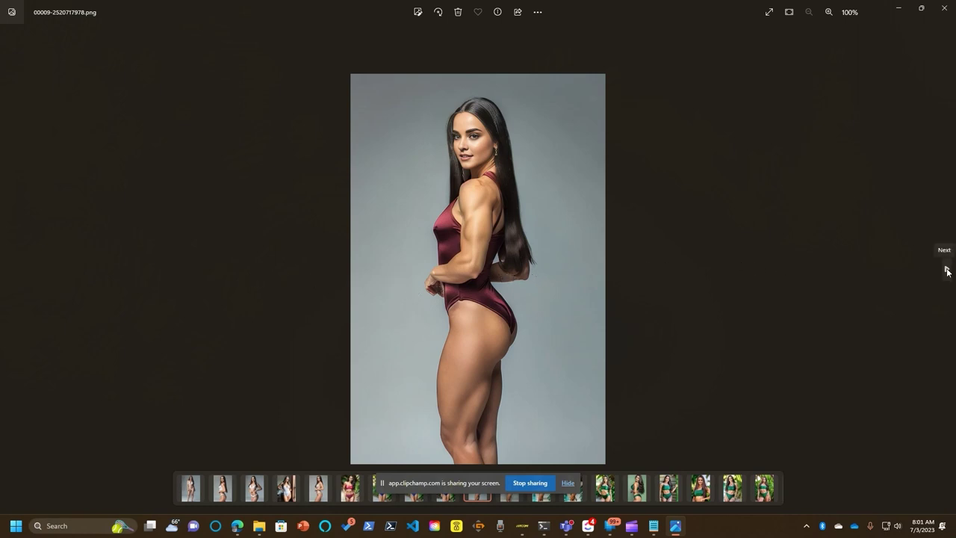
{"action": "left_click", "coordinate": [947, 269]}
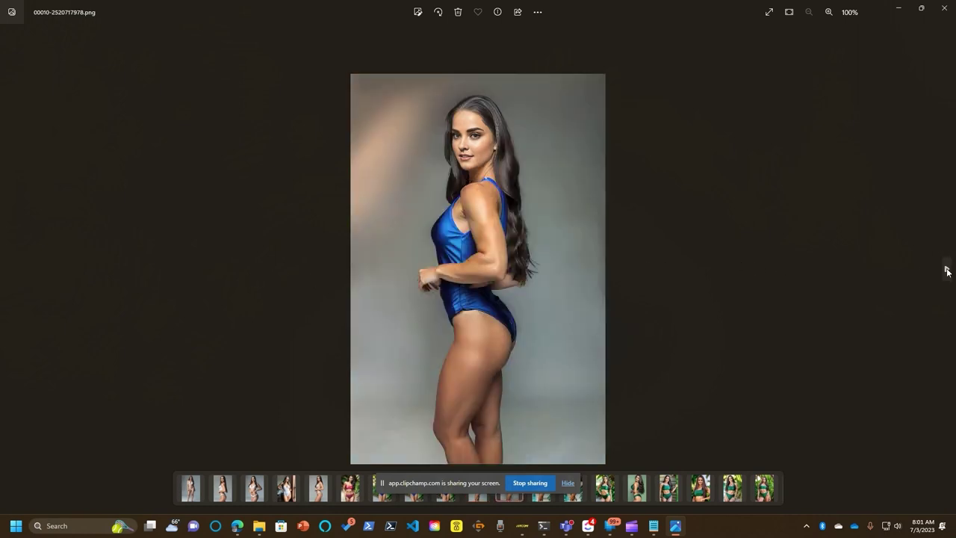
{"action": "left_click", "coordinate": [947, 270]}
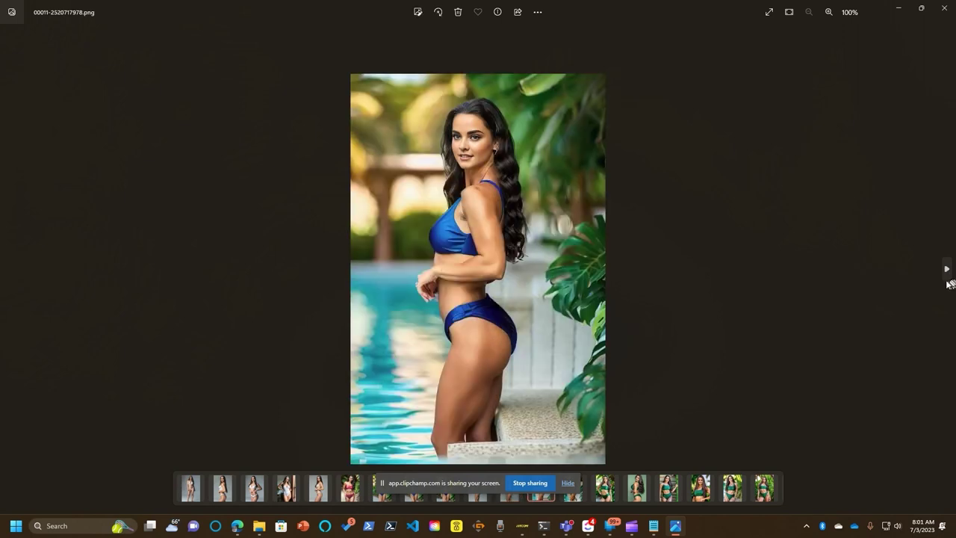
{"action": "left_click", "coordinate": [946, 273]}
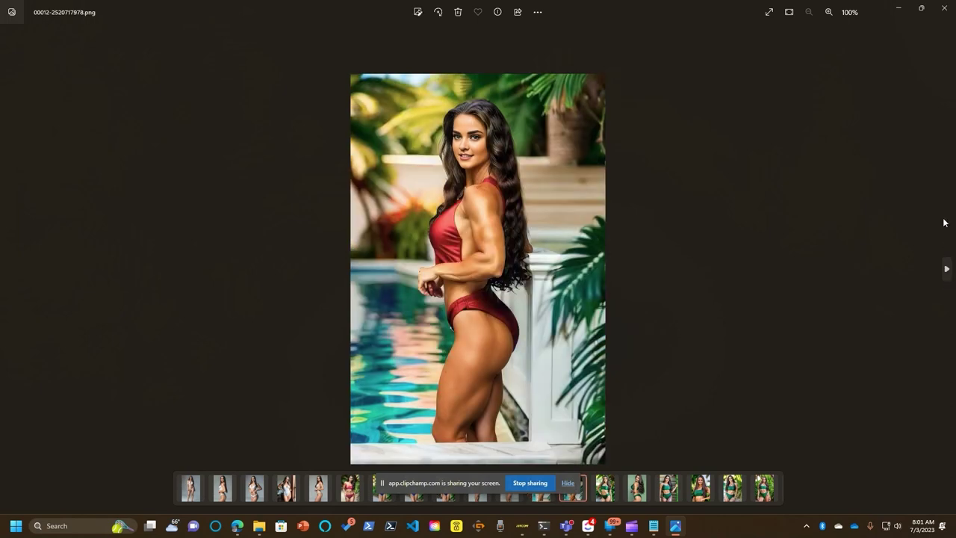
{"action": "left_click", "coordinate": [947, 269]}
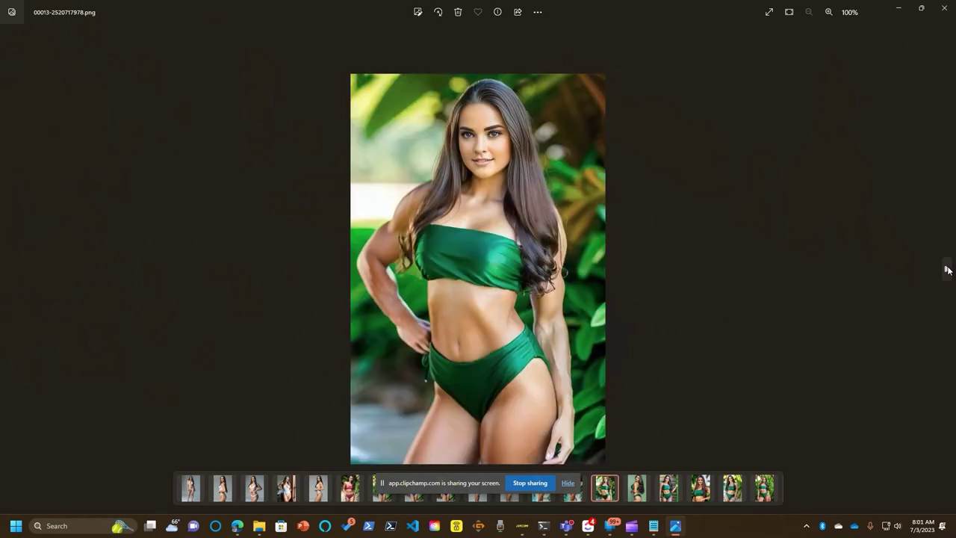
{"action": "left_click", "coordinate": [947, 269]}
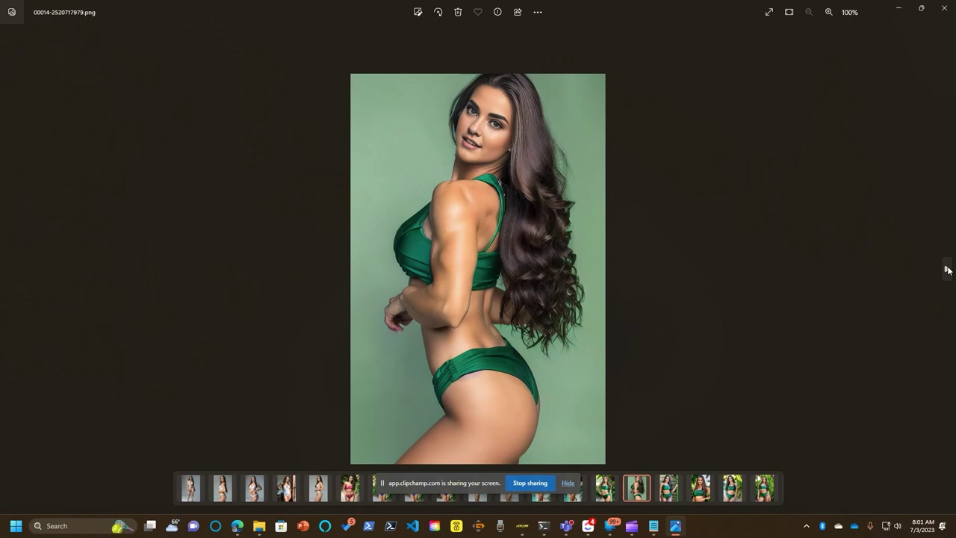
{"action": "left_click", "coordinate": [947, 269]}
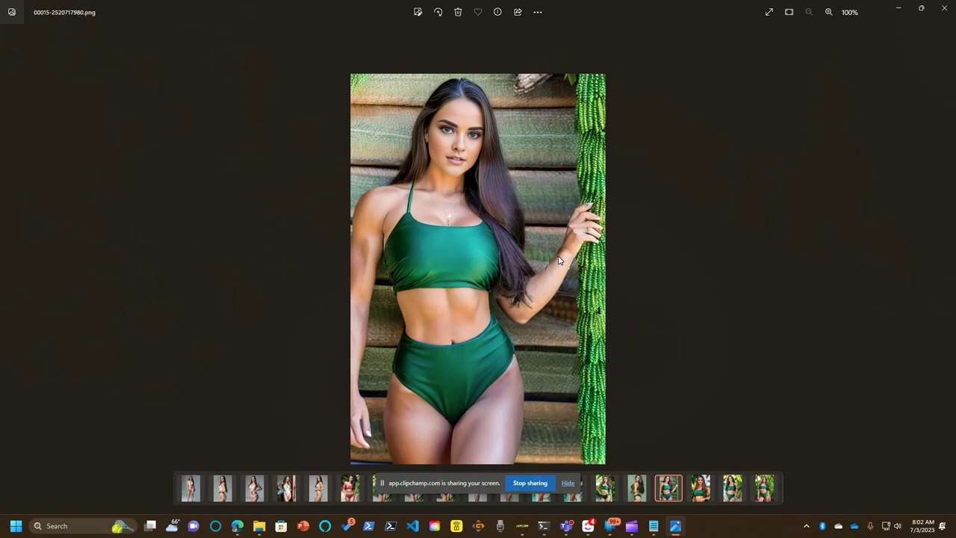
{"action": "left_click", "coordinate": [945, 270]}
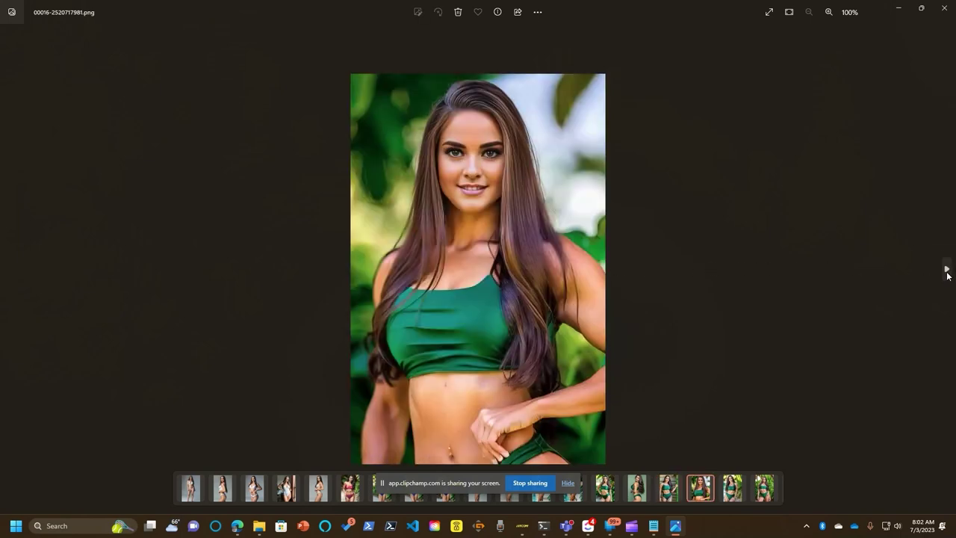
{"action": "left_click", "coordinate": [946, 270]}
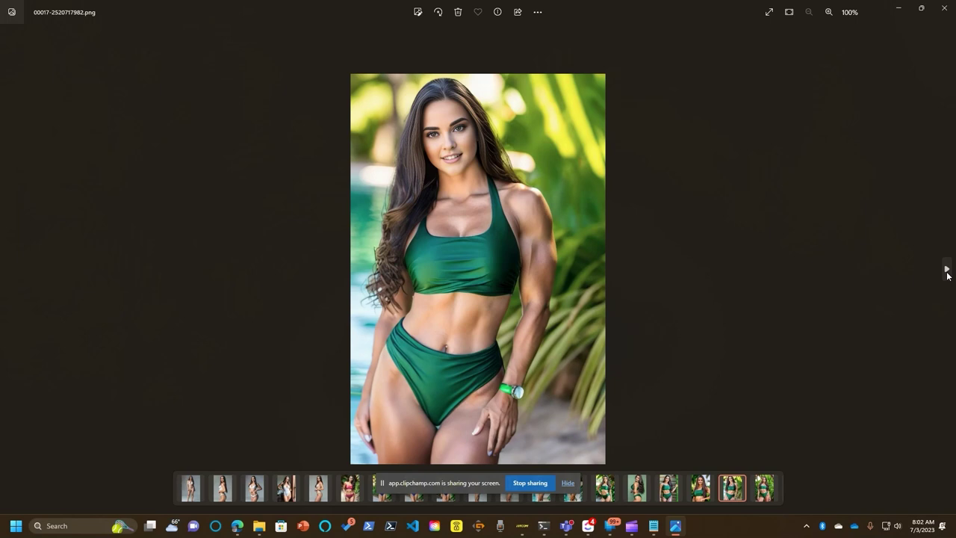
{"action": "left_click", "coordinate": [946, 270]}
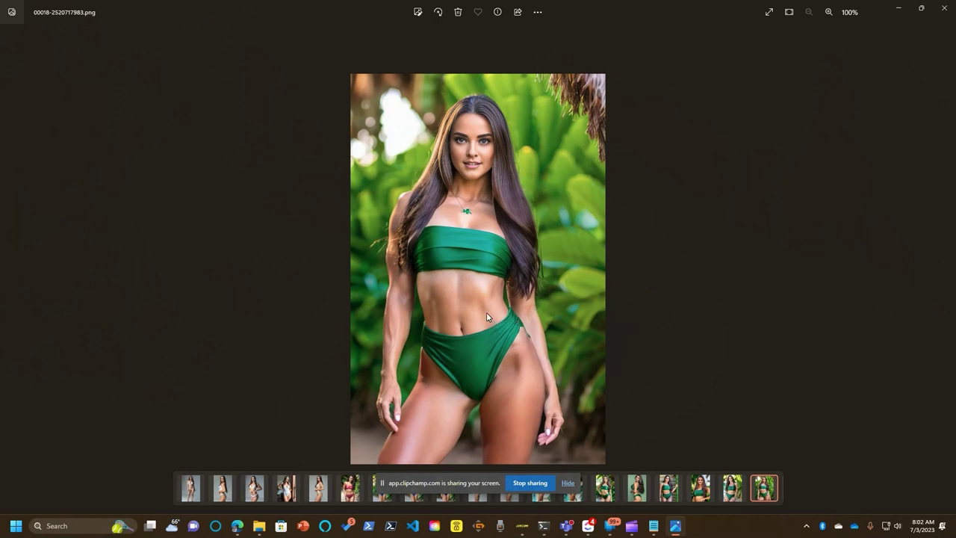
{"action": "left_click", "coordinate": [901, 12]}
- Look over the output thumbnails and park the Explorer window off the left screen edge
{"action": "scroll", "coordinate": [584, 247], "scroll_direction": "down", "scroll_amount": 15}
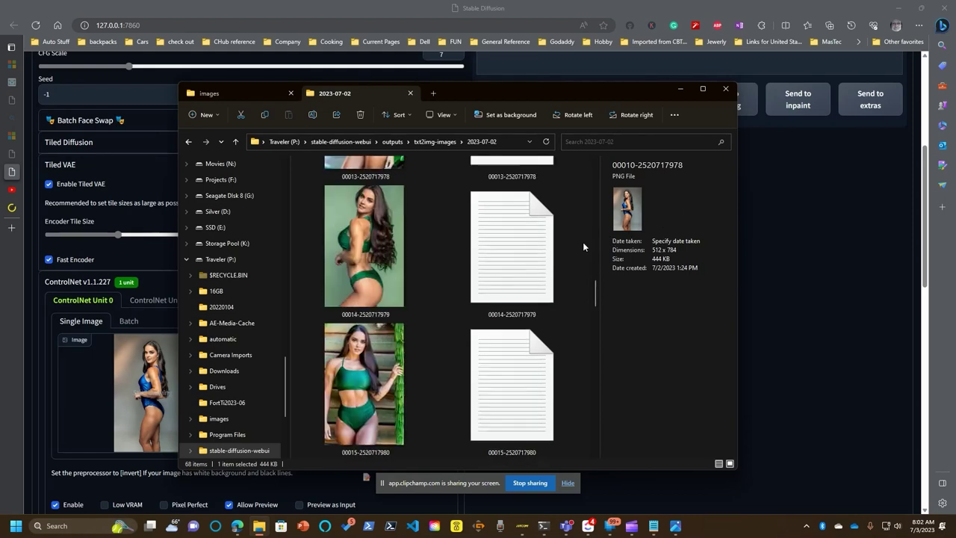
{"action": "scroll", "coordinate": [583, 247], "scroll_direction": "down", "scroll_amount": 2}
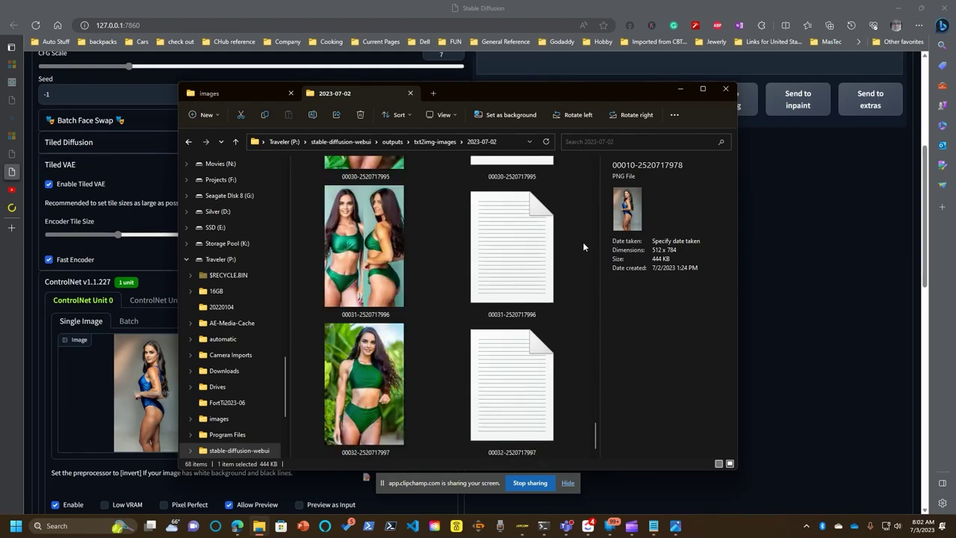
{"action": "scroll", "coordinate": [583, 247], "scroll_direction": "down", "scroll_amount": 2}
{"action": "scroll", "coordinate": [583, 246], "scroll_direction": "up", "scroll_amount": 4}
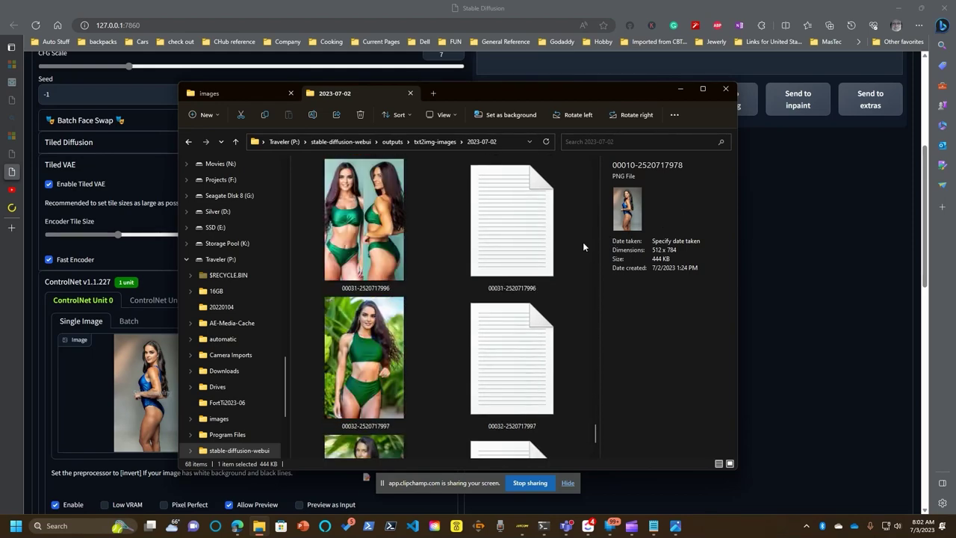
{"action": "scroll", "coordinate": [583, 247], "scroll_direction": "up", "scroll_amount": 6}
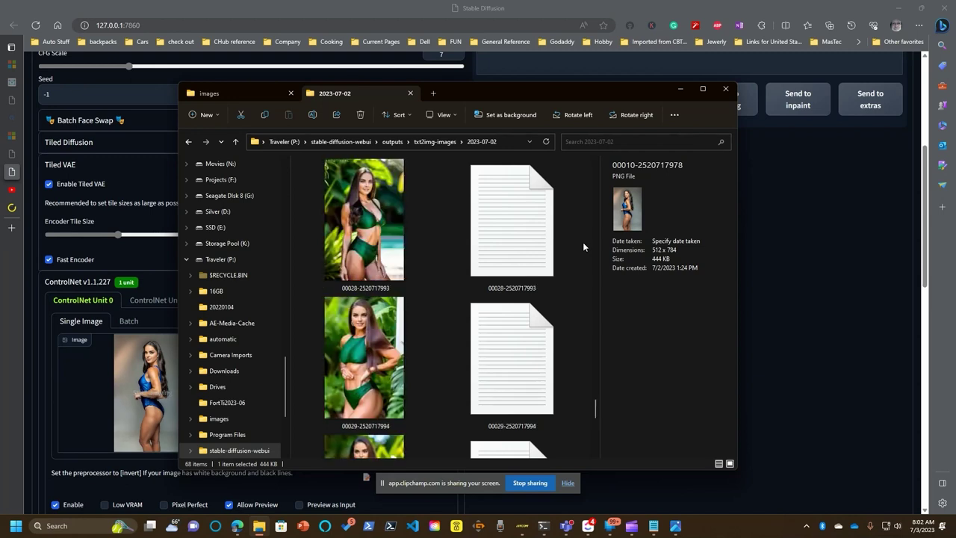
{"action": "scroll", "coordinate": [583, 246], "scroll_direction": "up", "scroll_amount": 6}
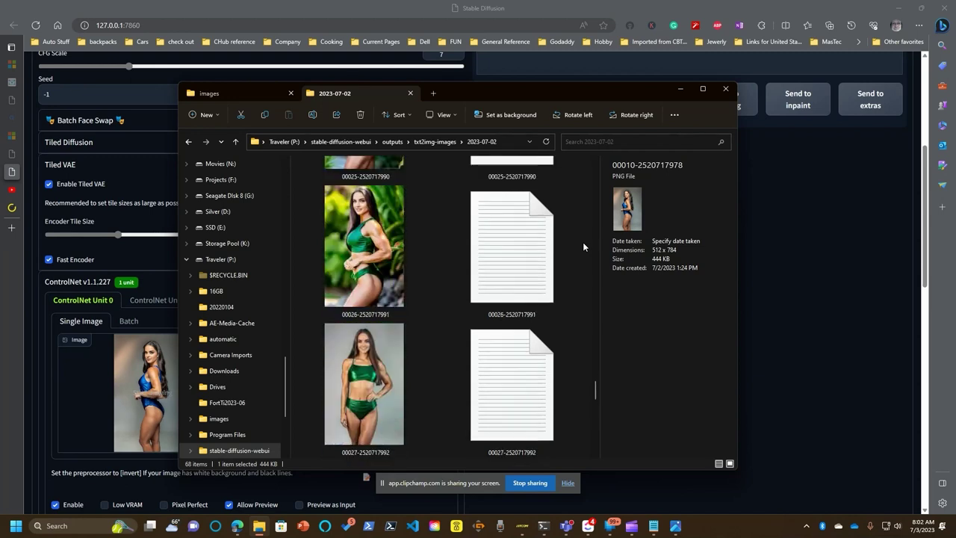
{"action": "scroll", "coordinate": [583, 247], "scroll_direction": "up", "scroll_amount": 2}
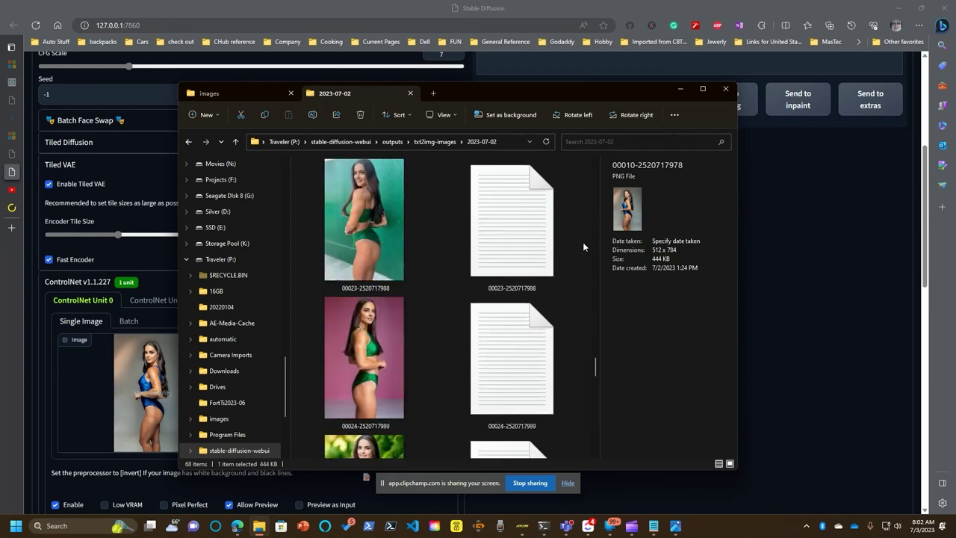
{"action": "scroll", "coordinate": [583, 247], "scroll_direction": "up", "scroll_amount": 6}
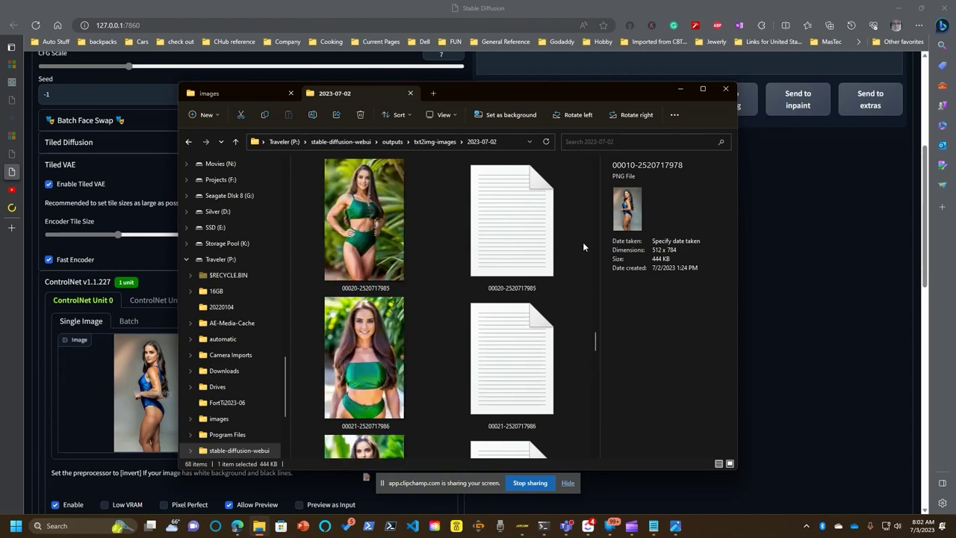
{"action": "scroll", "coordinate": [582, 242], "scroll_direction": "up", "scroll_amount": 4}
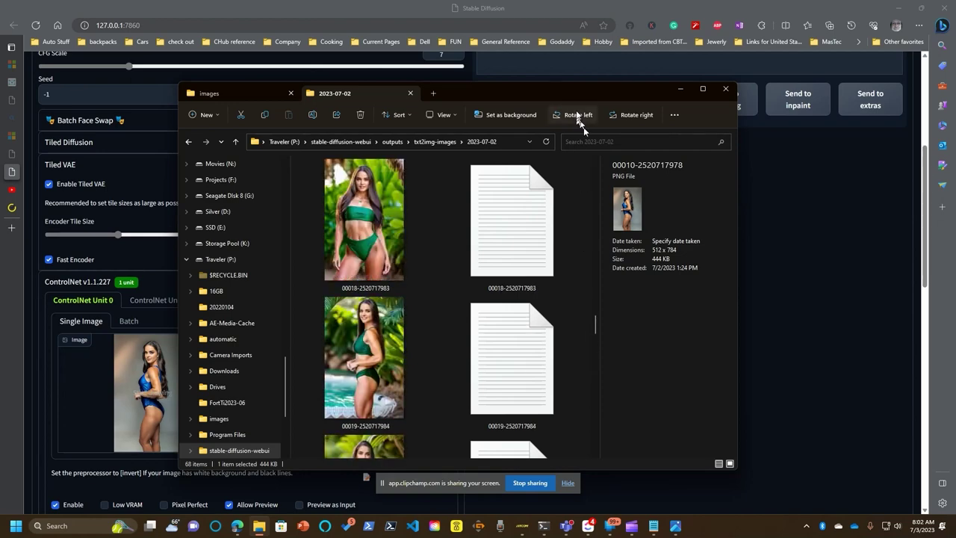
{"action": "left_click_drag", "start_coordinate": [668, 90], "coordinate": [10, 83]}
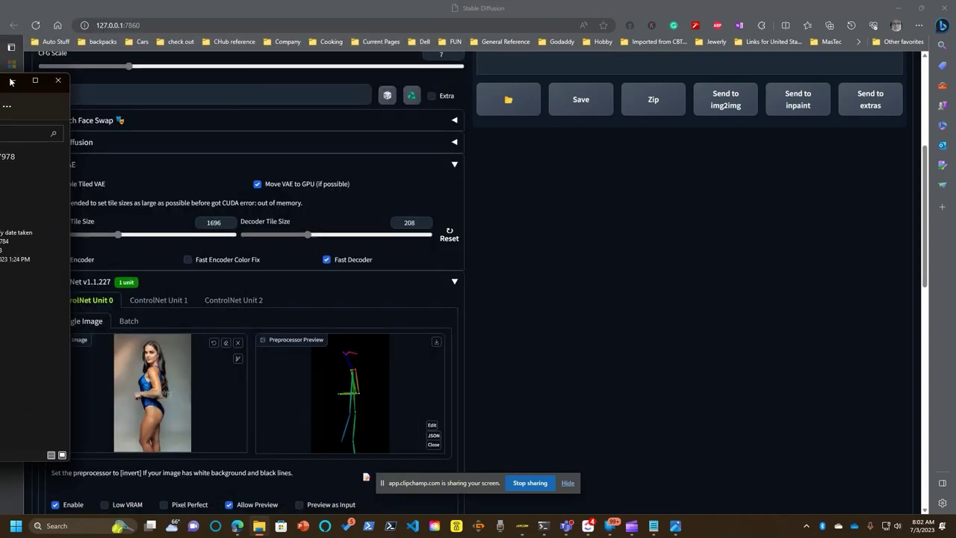
{"action": "left_click", "coordinate": [11, 81]}
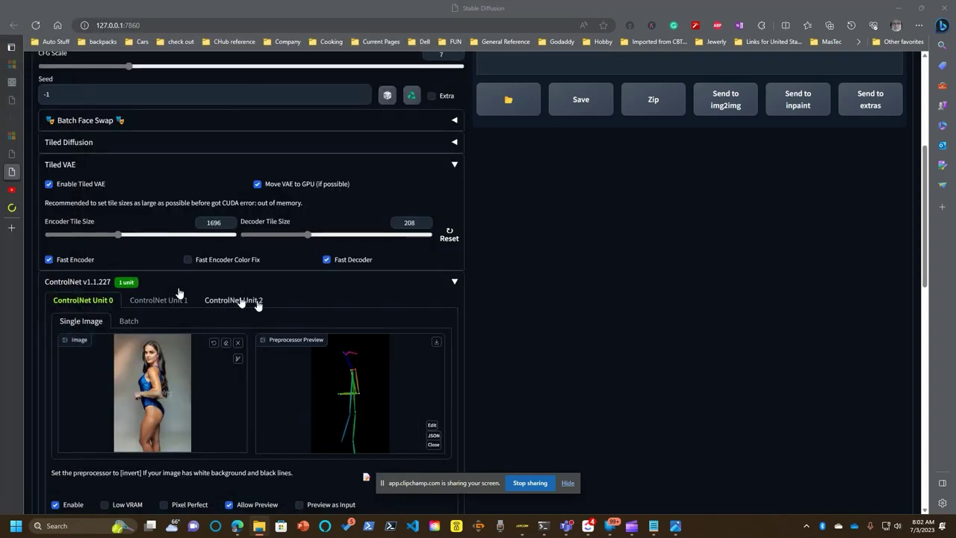
- Replace the ControlNet Unit 0 reference image with the green bikini photo
{"action": "left_click", "coordinate": [237, 344]}
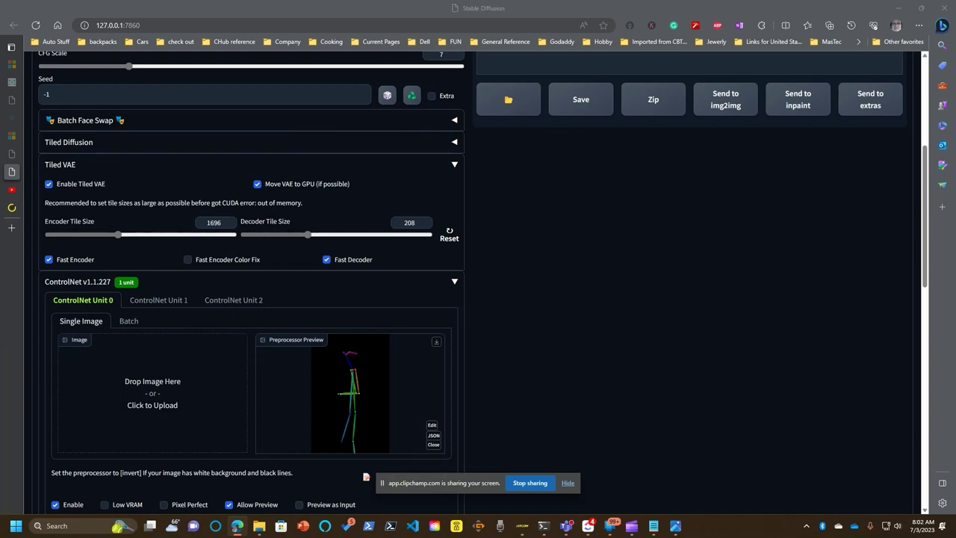
{"action": "left_click_drag", "start_coordinate": [4, 358], "coordinate": [146, 392]}
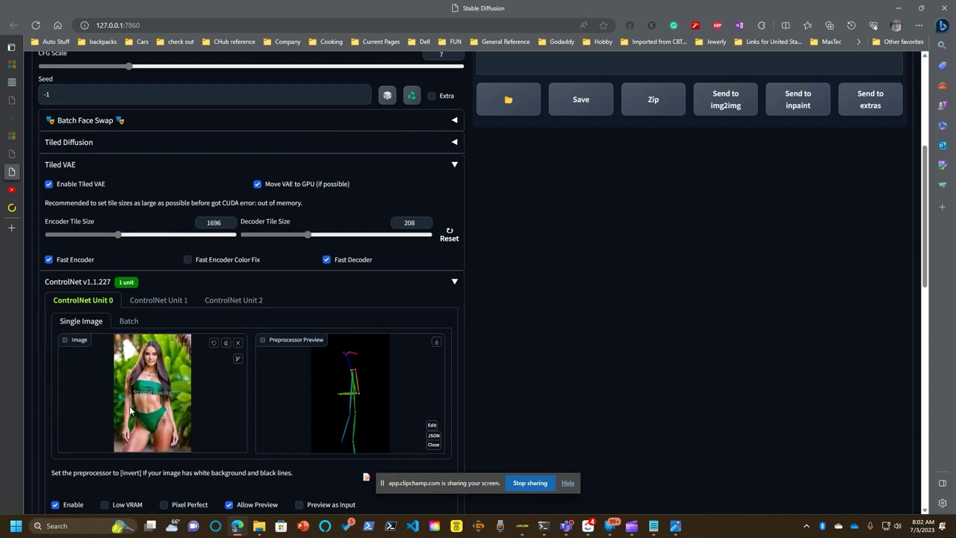
{"action": "scroll", "coordinate": [249, 468], "scroll_direction": "down", "scroll_amount": 1}
- Set the control type to OpenPose and run the preprocessor to preview the full-body pose skeleton
{"action": "left_click", "coordinate": [228, 471]}
{"action": "scroll", "coordinate": [229, 474], "scroll_direction": "down", "scroll_amount": 1}
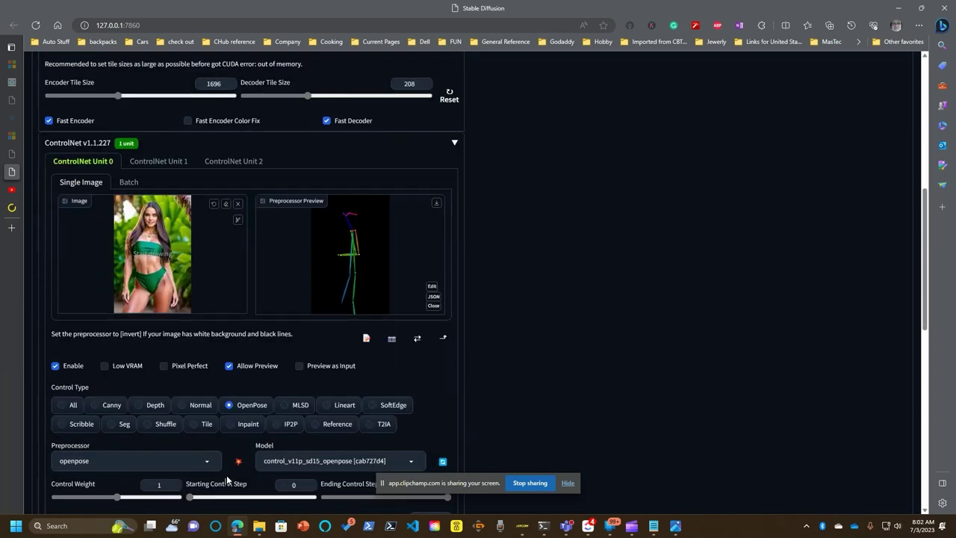
{"action": "left_click", "coordinate": [237, 463]}
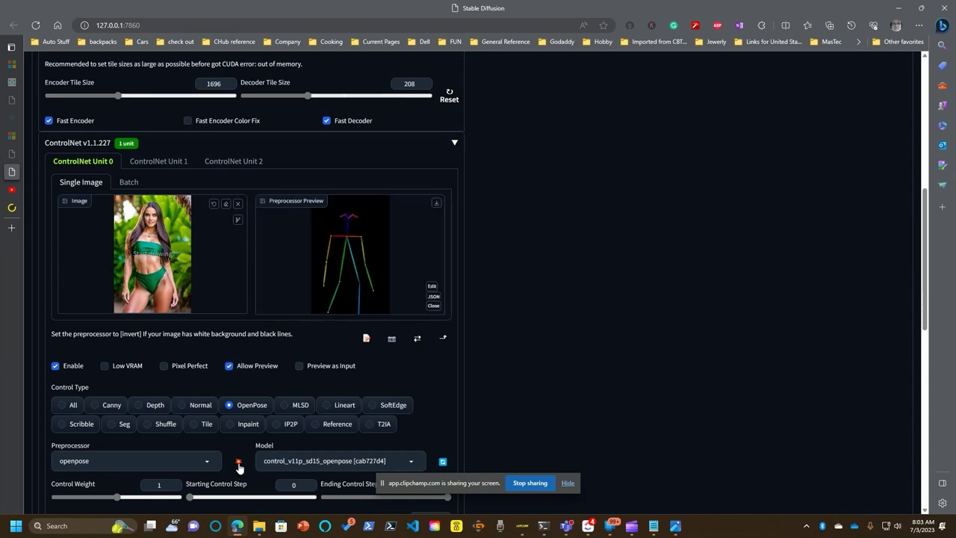
{"action": "scroll", "coordinate": [411, 360], "scroll_direction": "up", "scroll_amount": 5}
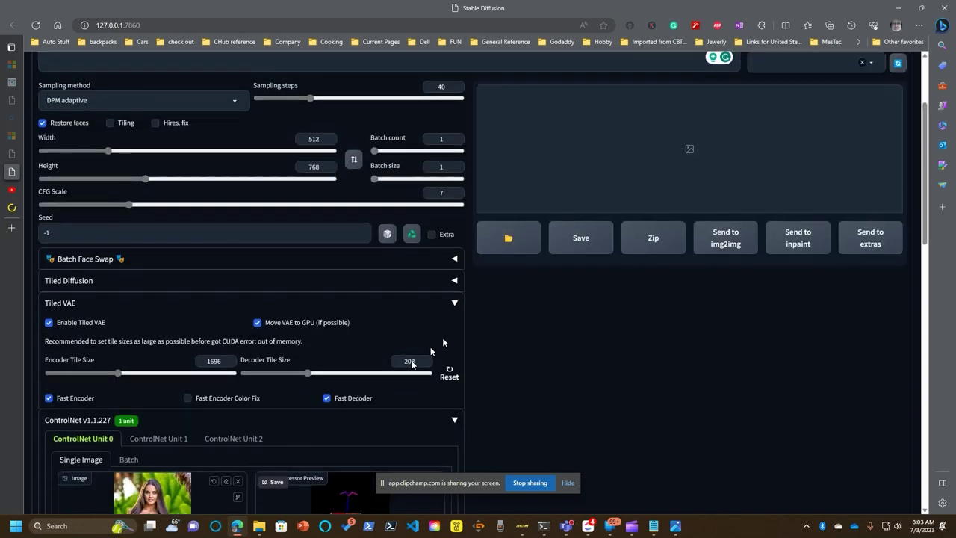
{"action": "scroll", "coordinate": [656, 215], "scroll_direction": "up", "scroll_amount": 1}
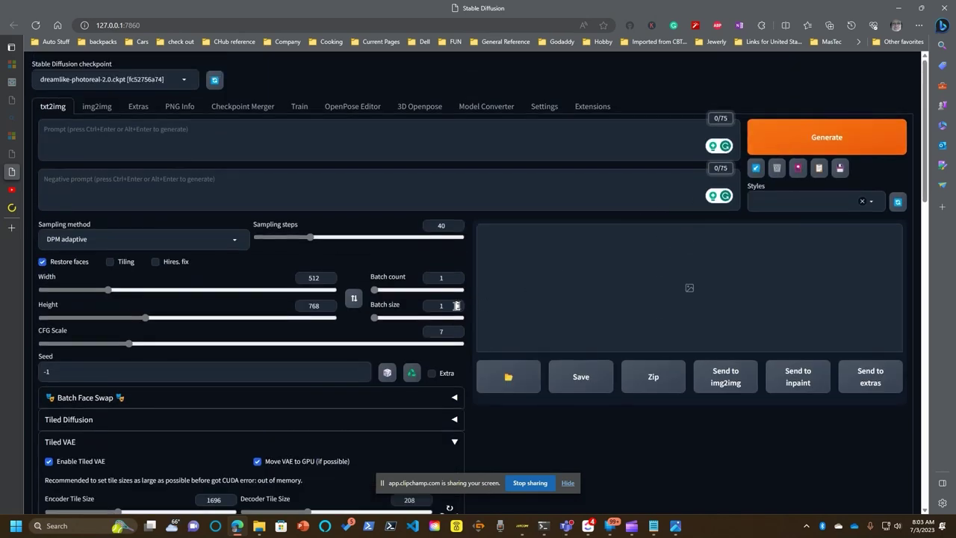
{"action": "scroll", "coordinate": [454, 310], "scroll_direction": "down", "scroll_amount": 2}
{"action": "scroll", "coordinate": [454, 310], "scroll_direction": "down", "scroll_amount": 3}
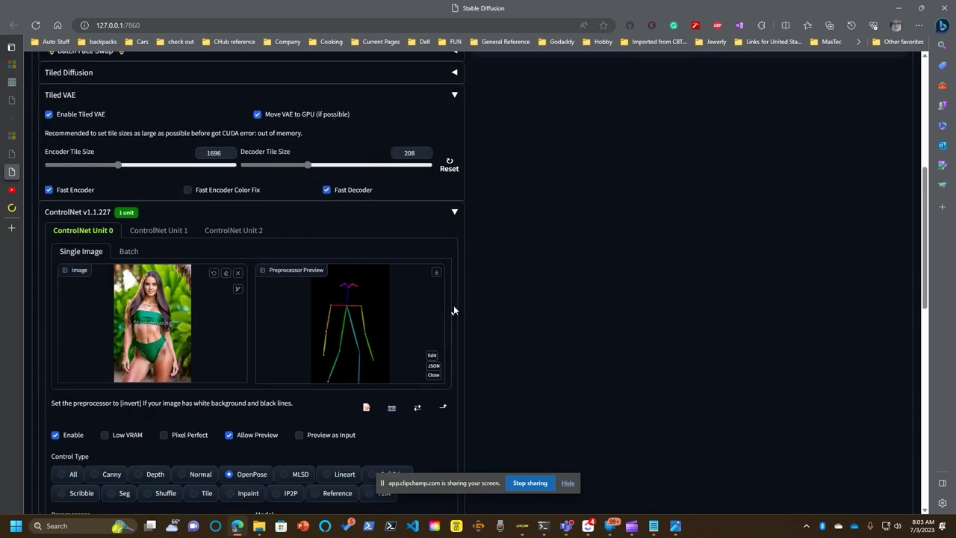
{"action": "scroll", "coordinate": [453, 310], "scroll_direction": "down", "scroll_amount": 5}
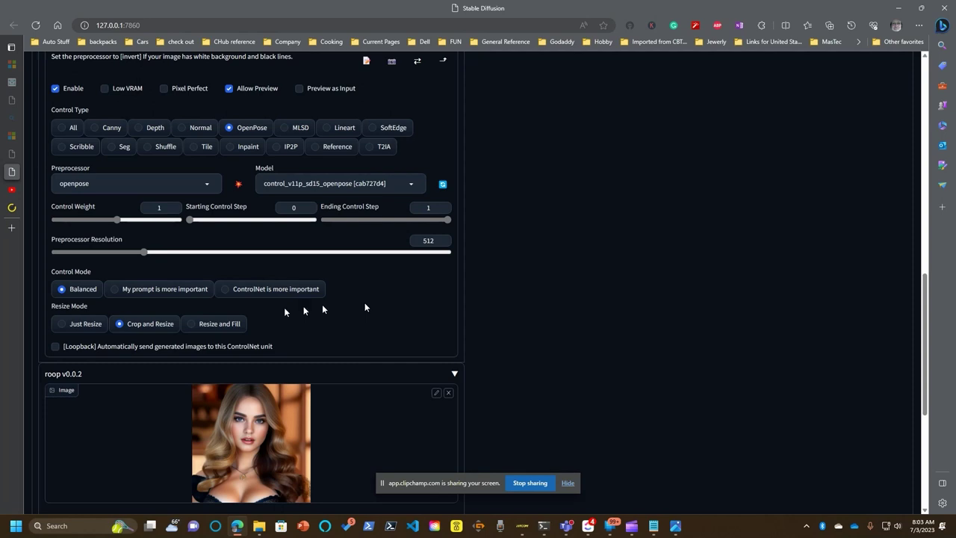
- Bring back the 2023-07-02 output folder and view 00018-2520717983.png in Photos
{"action": "key", "text": "alt+Tab"}
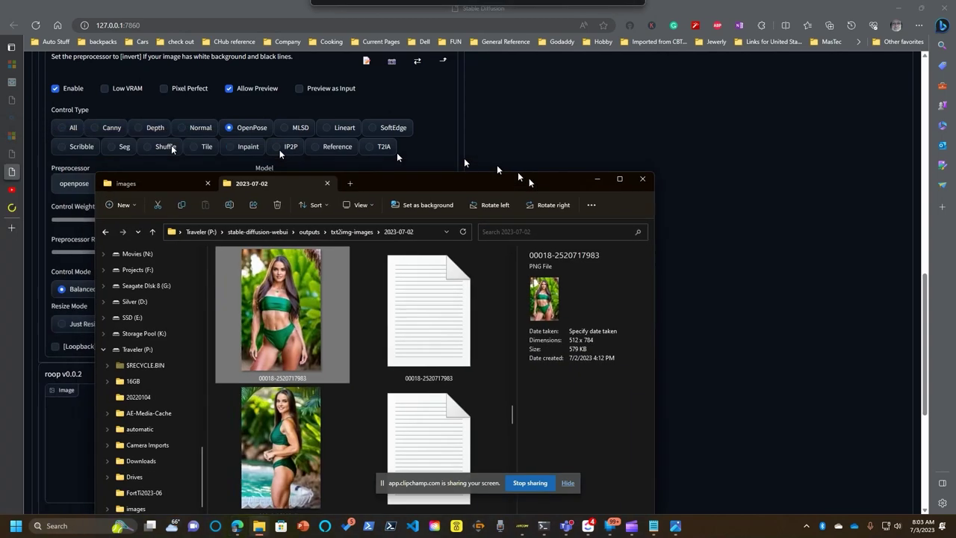
{"action": "left_click_drag", "start_coordinate": [517, 172], "coordinate": [730, 109]}
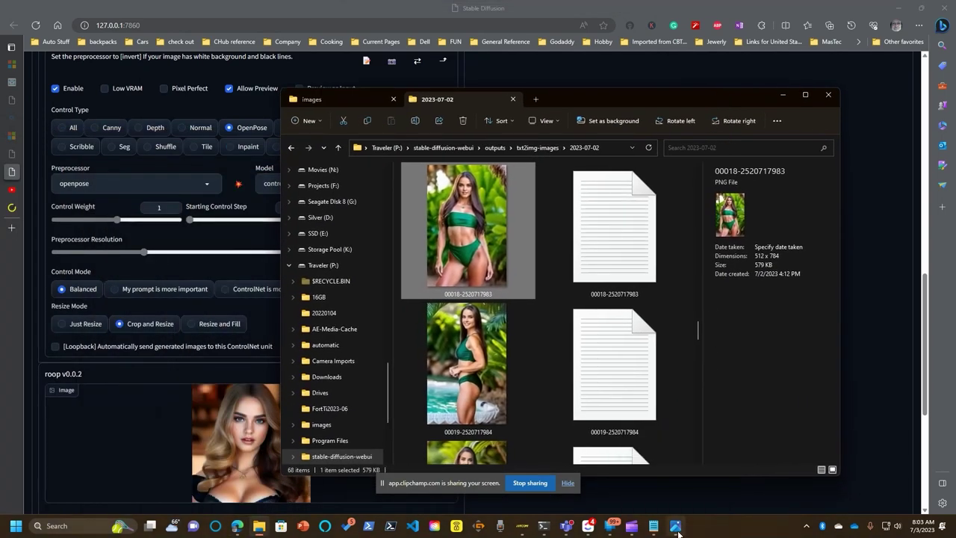
{"action": "key", "text": "Return"}
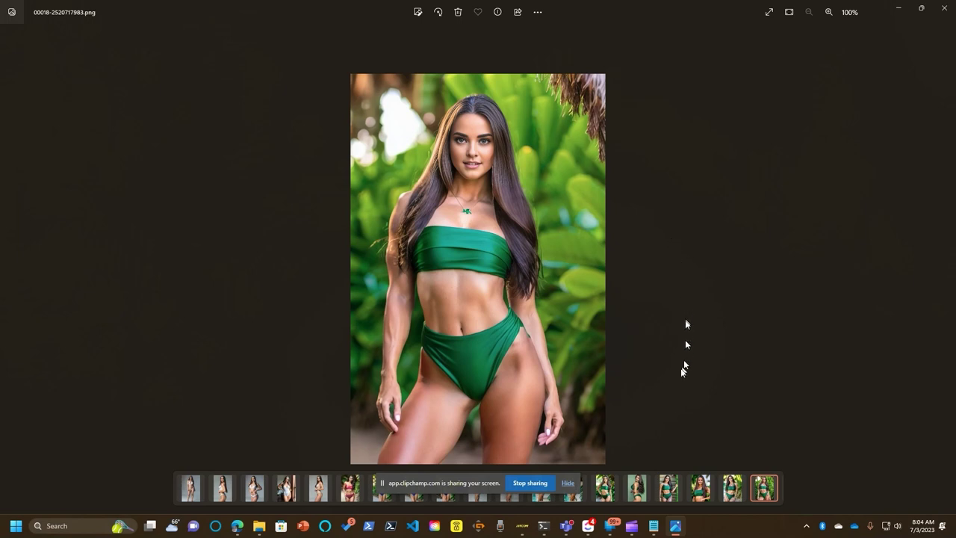
- Display 00014-2520717979.png, the green-bikini generation, from the Photos filmstrip
{"action": "left_click", "coordinate": [636, 487]}
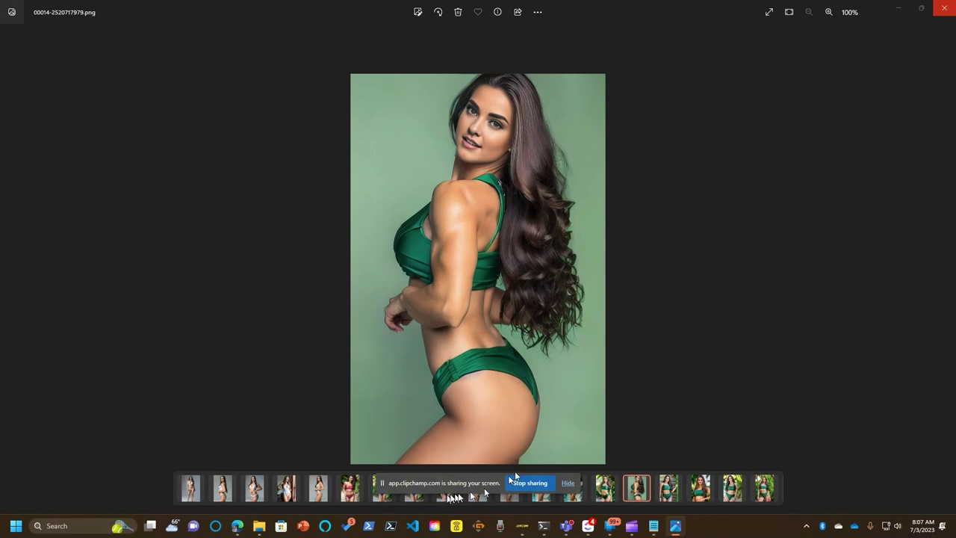
- Step back to the red-swimsuit image 00012, then switch the web UI to img2img
{"action": "left_click", "coordinate": [4, 272]}
{"action": "left_click", "coordinate": [5, 272]}
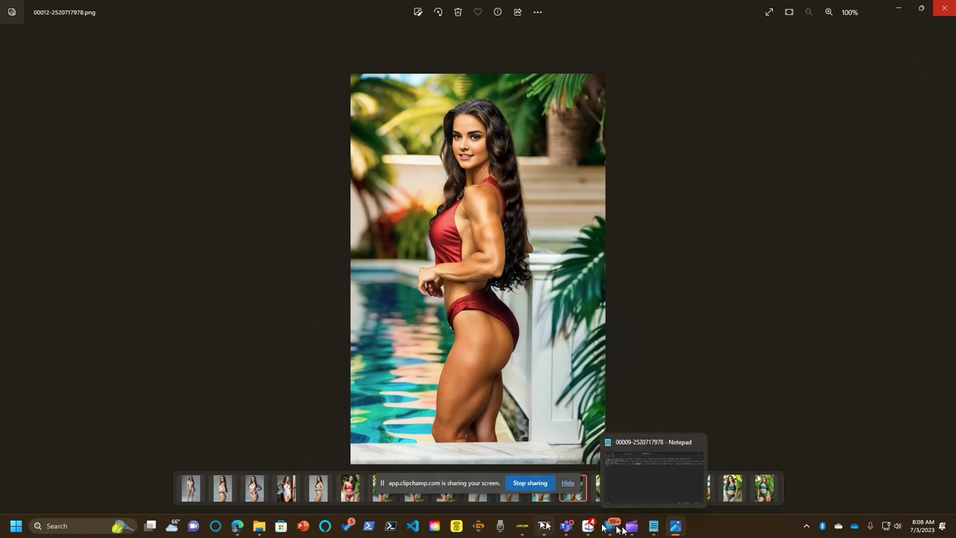
{"action": "left_click", "coordinate": [237, 528]}
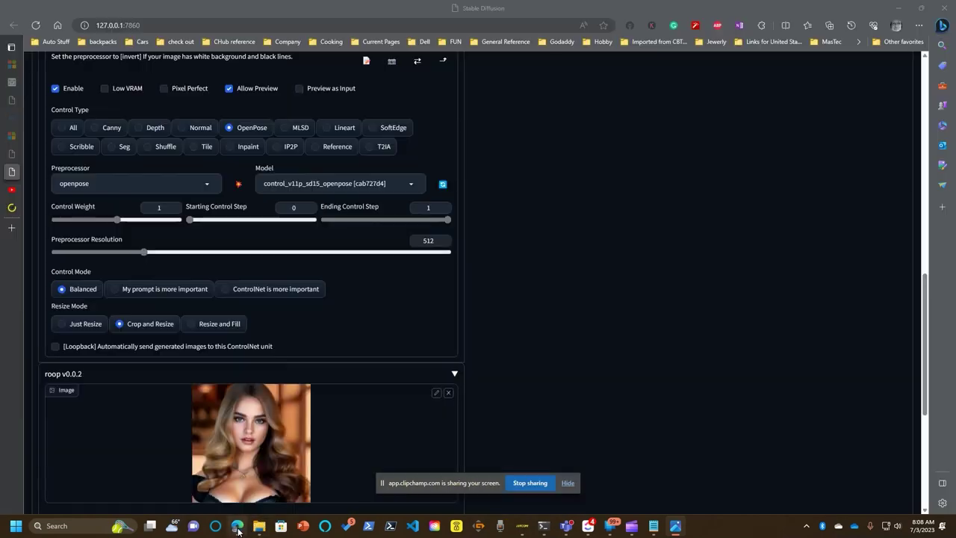
{"action": "scroll", "coordinate": [262, 224], "scroll_direction": "up", "scroll_amount": 10}
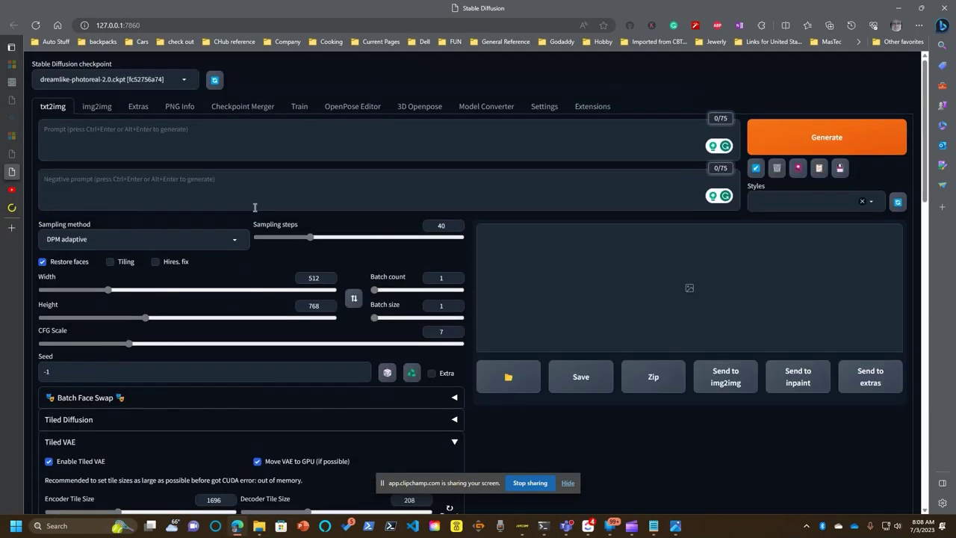
{"action": "left_click", "coordinate": [100, 106]}
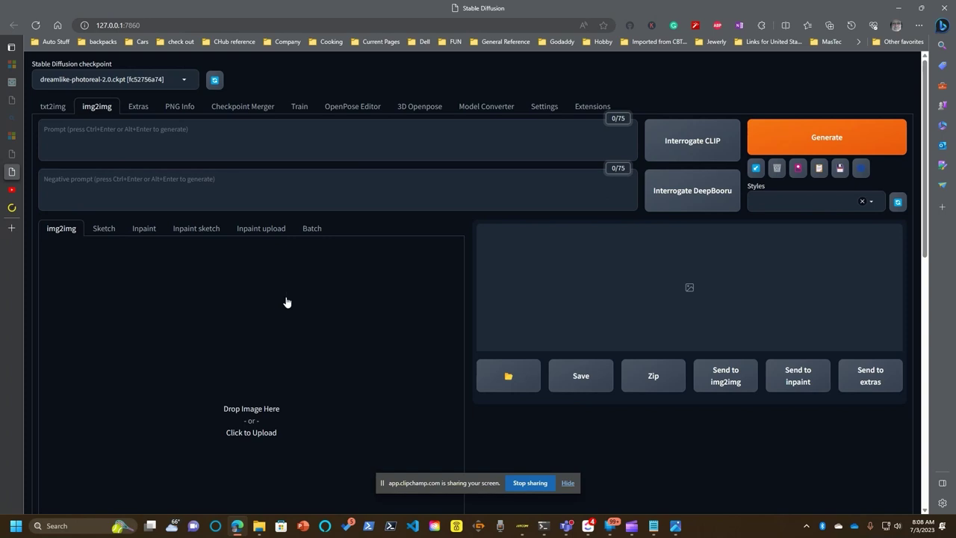
- Scroll the empty img2img tab to review the upload area and Copy image to buttons
{"action": "scroll", "coordinate": [286, 302], "scroll_direction": "down", "scroll_amount": 2}
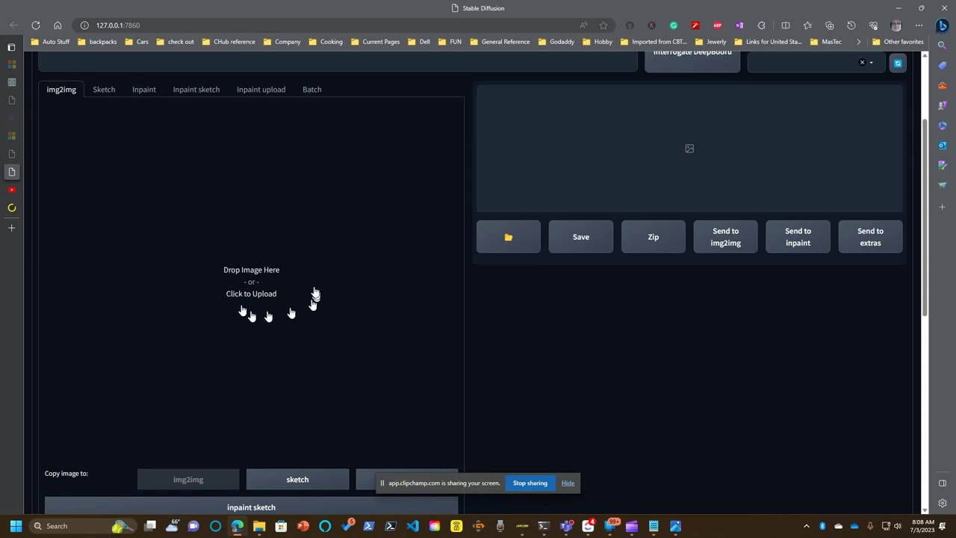
{"action": "scroll", "coordinate": [240, 235], "scroll_direction": "up", "scroll_amount": 1}
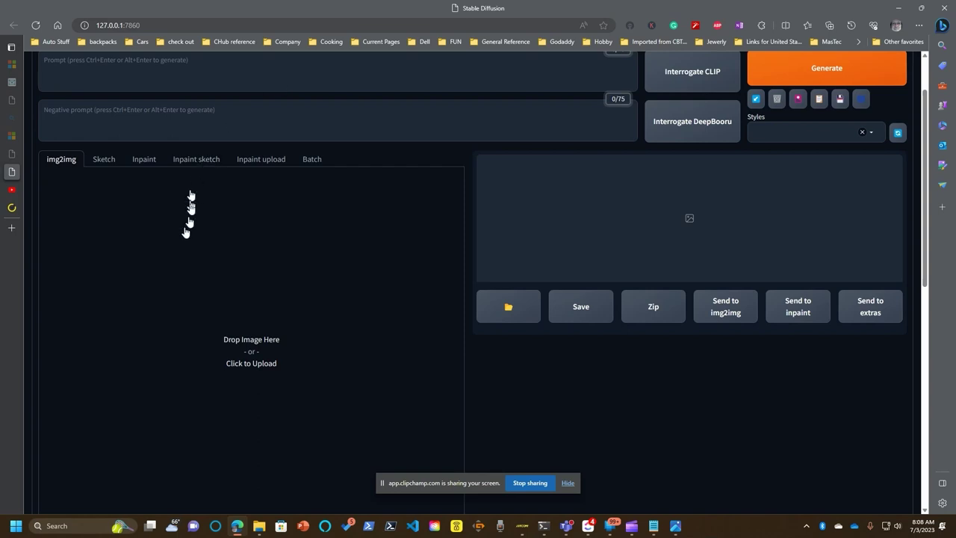
{"action": "scroll", "coordinate": [190, 312], "scroll_direction": "down", "scroll_amount": 1}
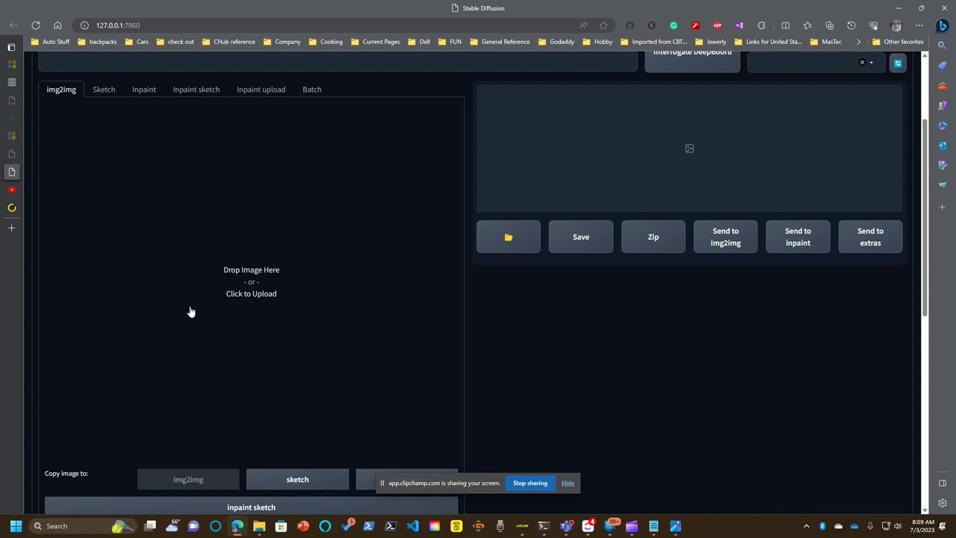
- Expand the roop v0.0.2 face-swap section further down the img2img settings
{"action": "scroll", "coordinate": [301, 314], "scroll_direction": "down", "scroll_amount": 5}
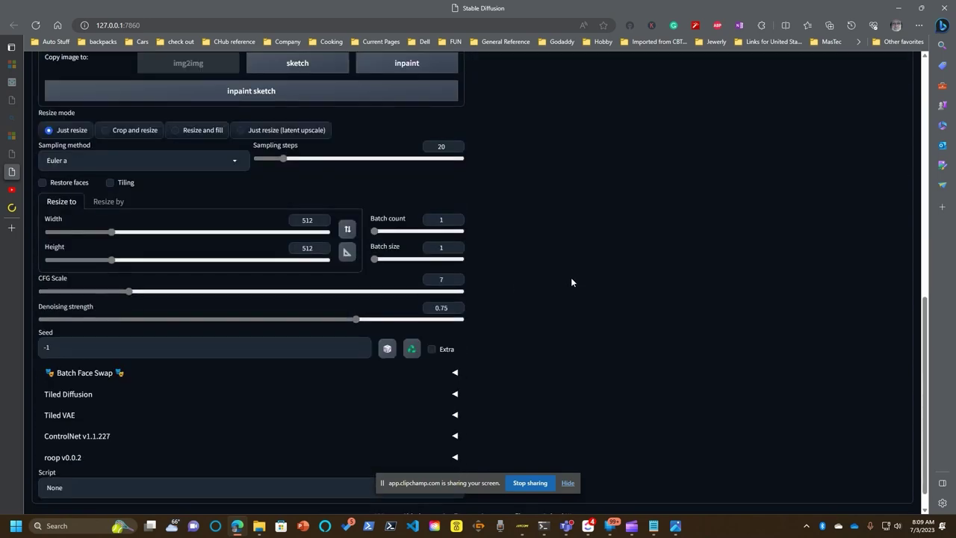
{"action": "scroll", "coordinate": [570, 278], "scroll_direction": "up", "scroll_amount": 5}
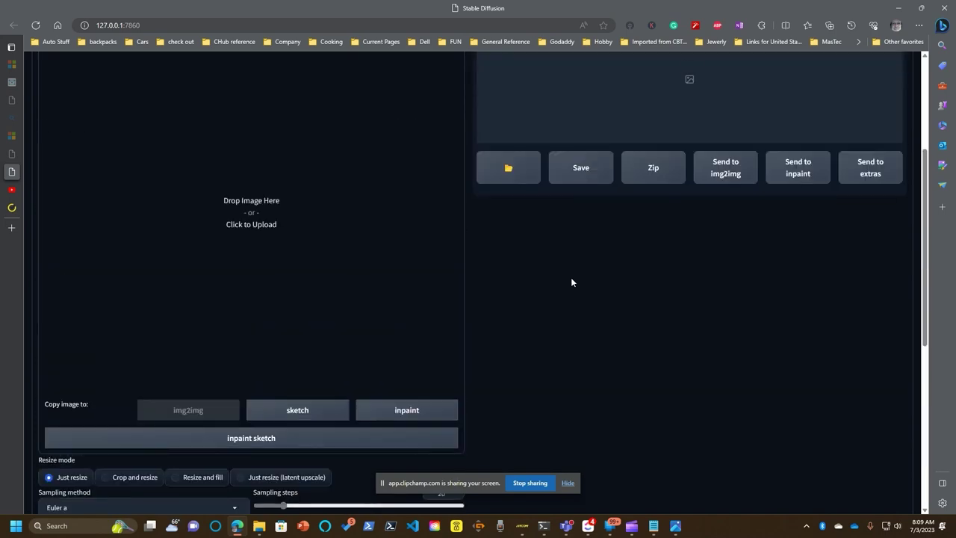
{"action": "scroll", "coordinate": [571, 280], "scroll_direction": "up", "scroll_amount": 1}
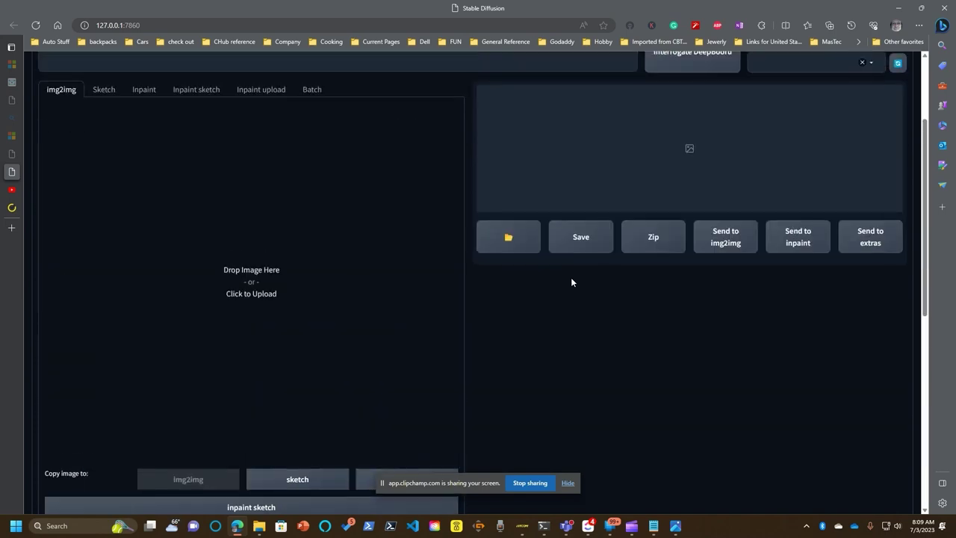
{"action": "scroll", "coordinate": [571, 277], "scroll_direction": "down", "scroll_amount": 6}
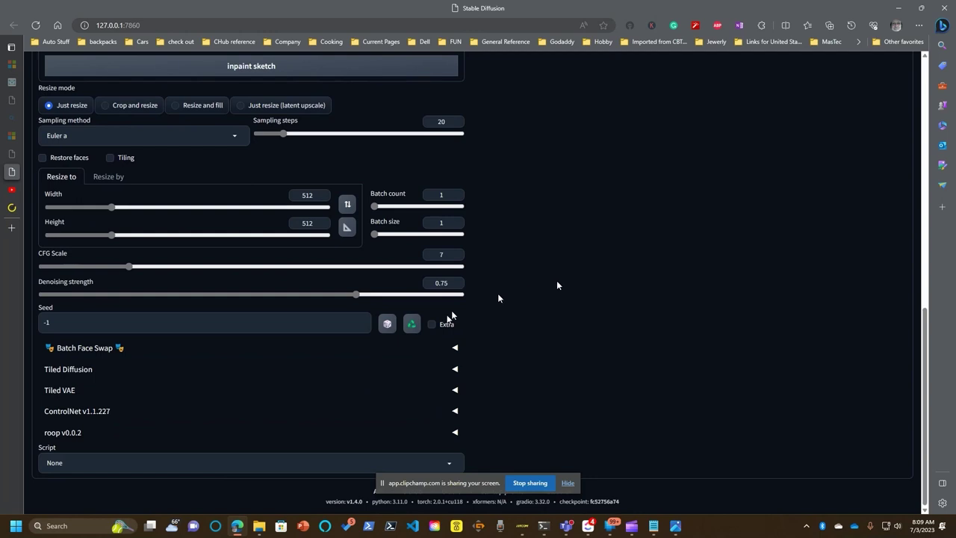
{"action": "left_click", "coordinate": [245, 442]}
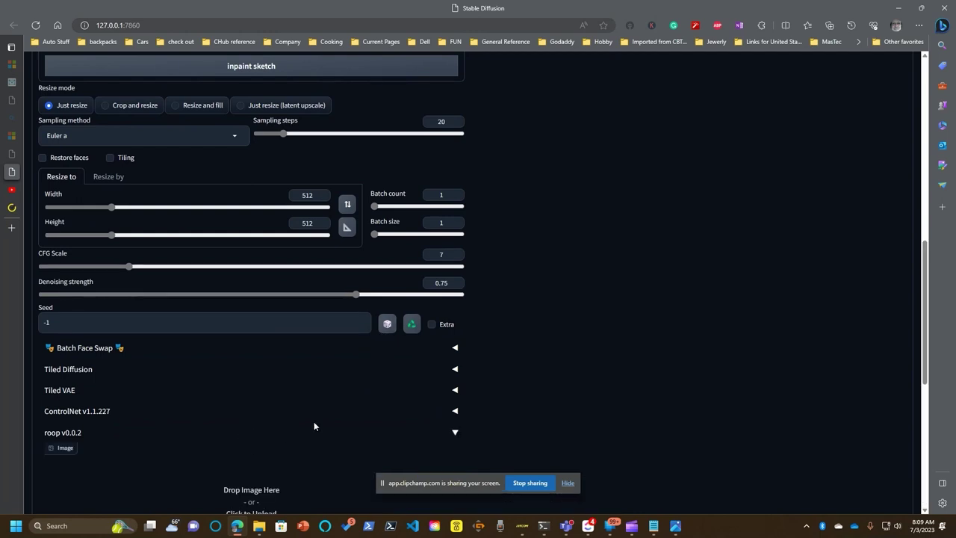